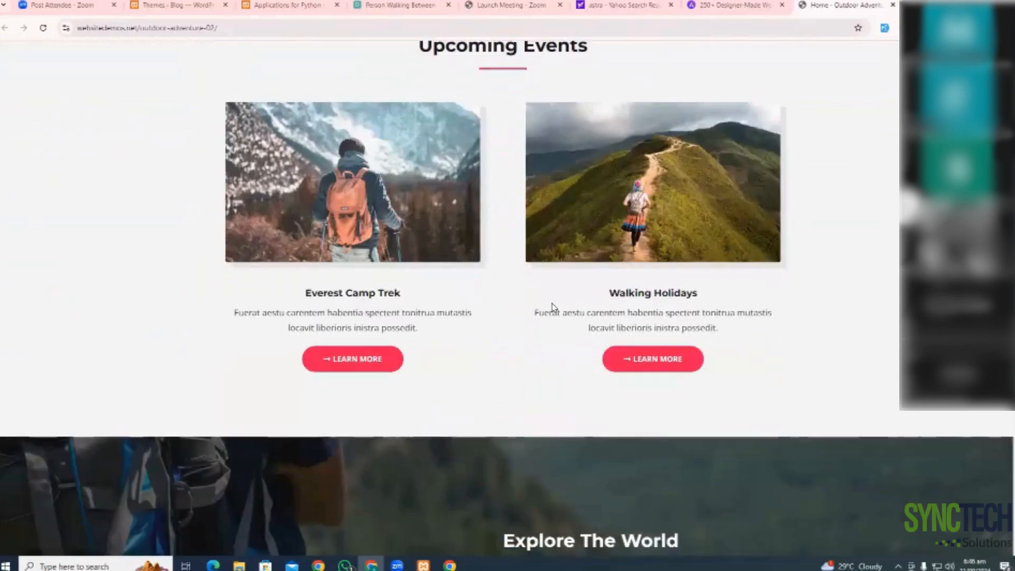
scroll(554, 308, down, 3)
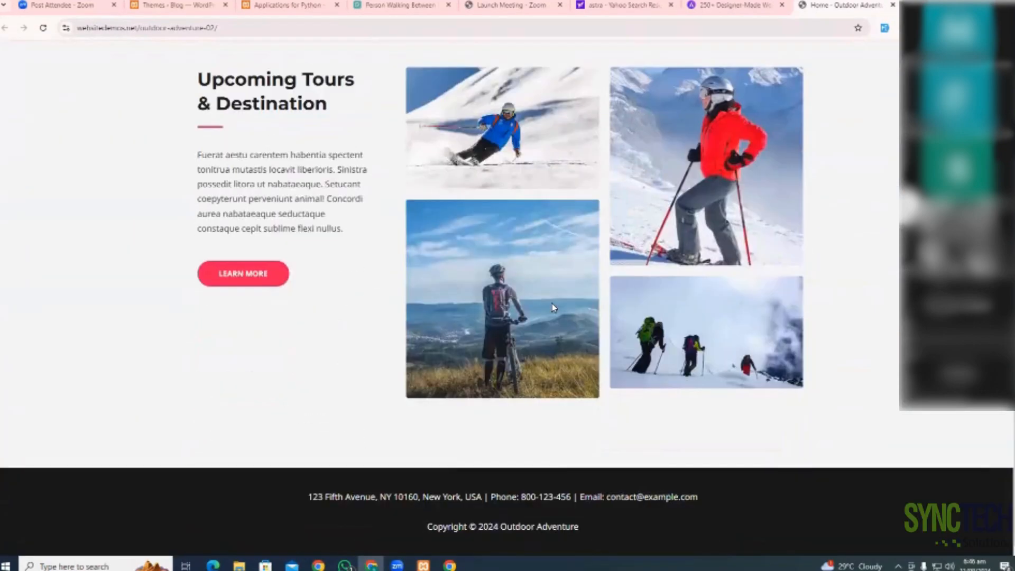
Scroll through the Outdoor Adventure demo page, then return to the Astra website templates gallery
scroll(553, 308, up, 12)
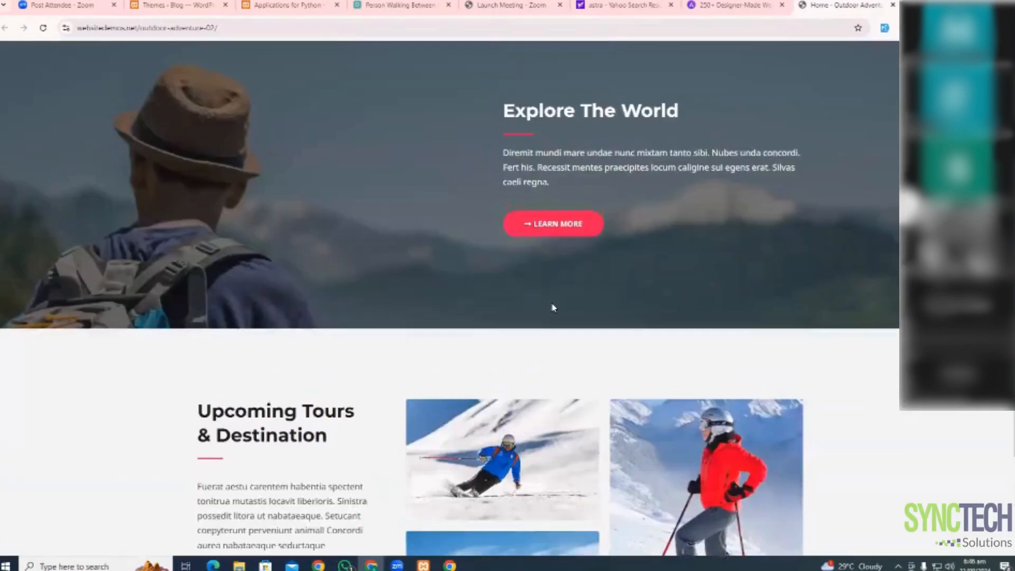
scroll(554, 308, up, 8)
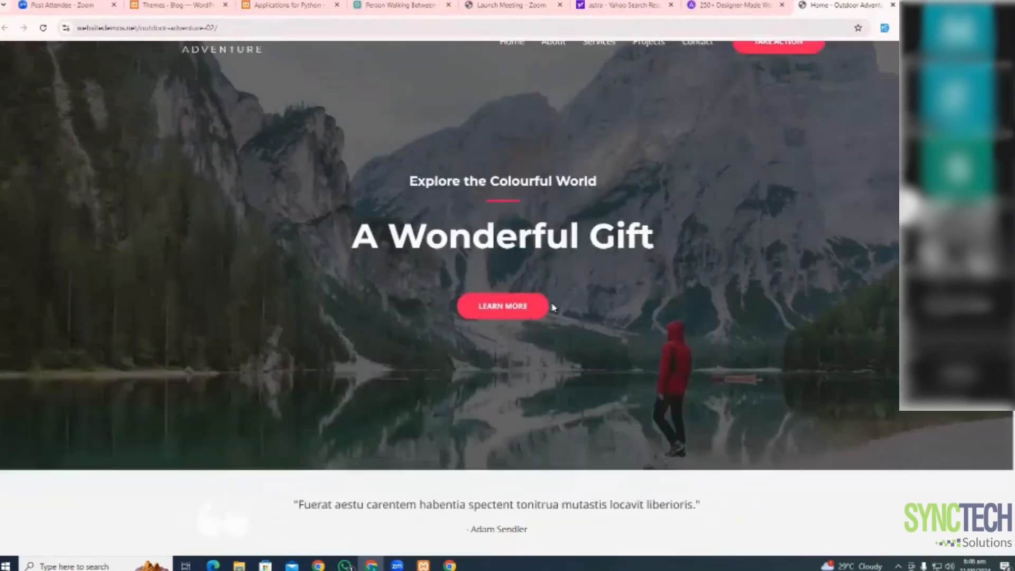
click(735, 5)
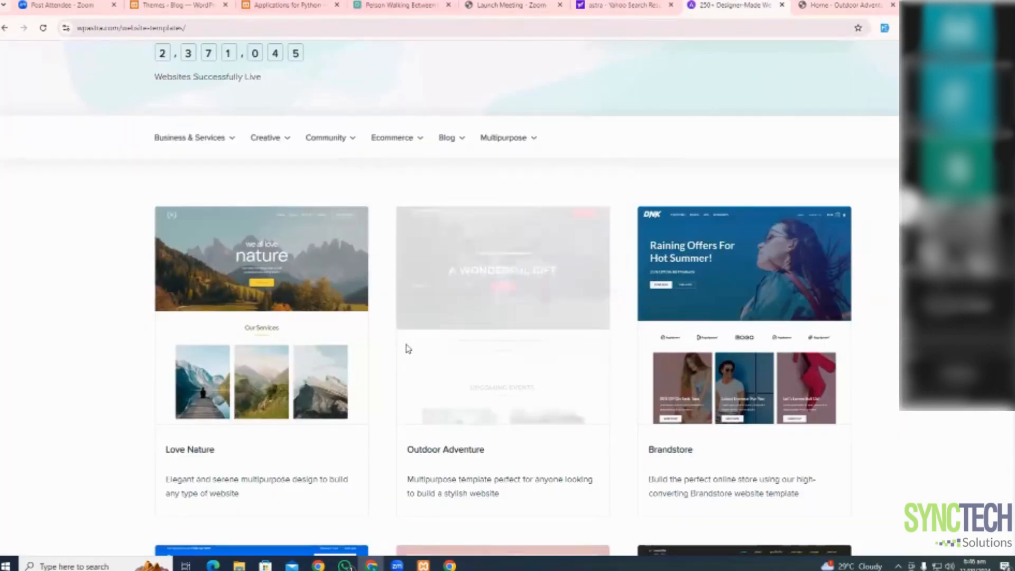
Read through Astra's Features page, then go back to the WordPress Themes admin tab
scroll(320, 254, up, 3)
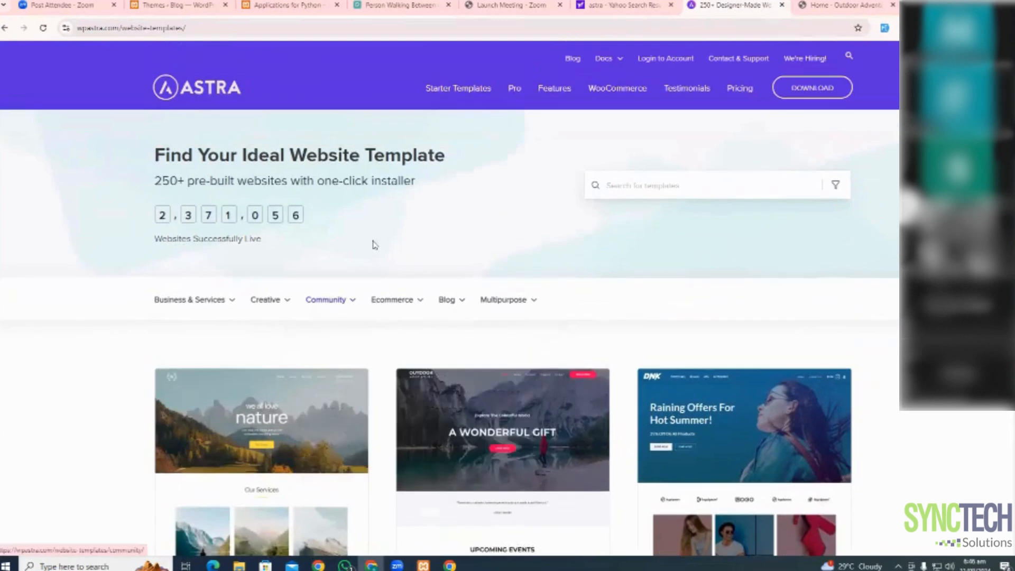
click(556, 92)
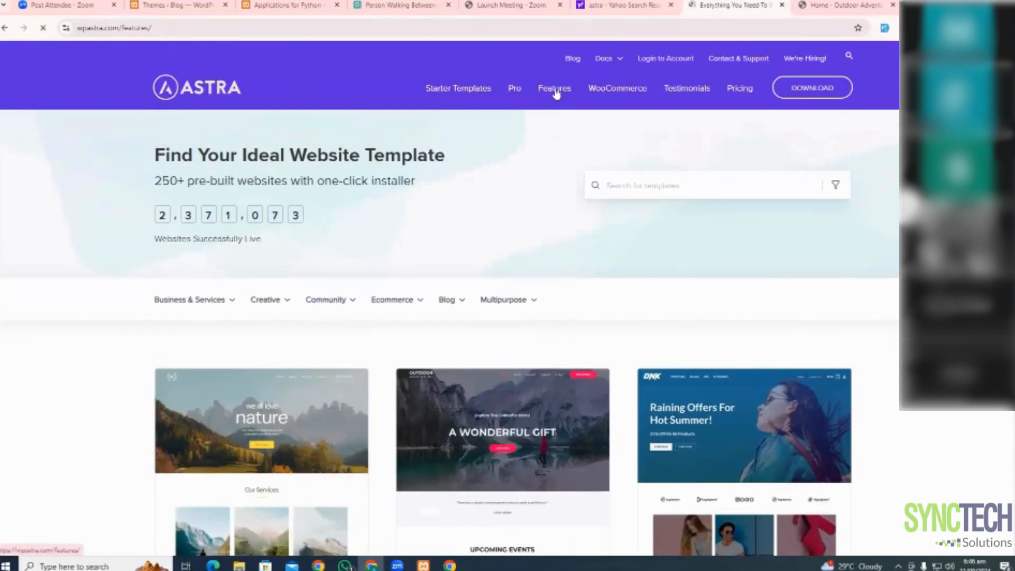
scroll(497, 233, down, 3)
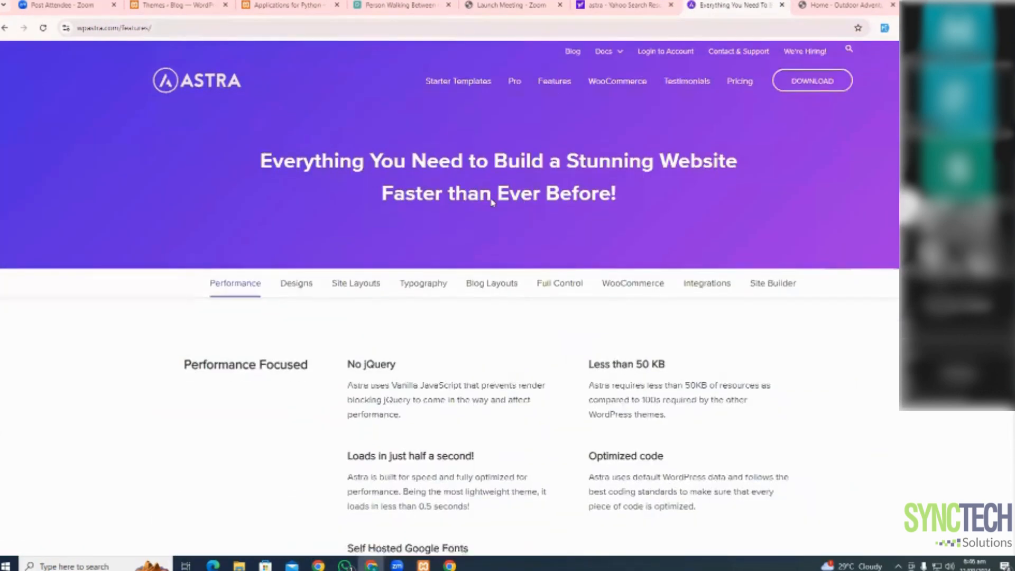
scroll(492, 203, down, 2)
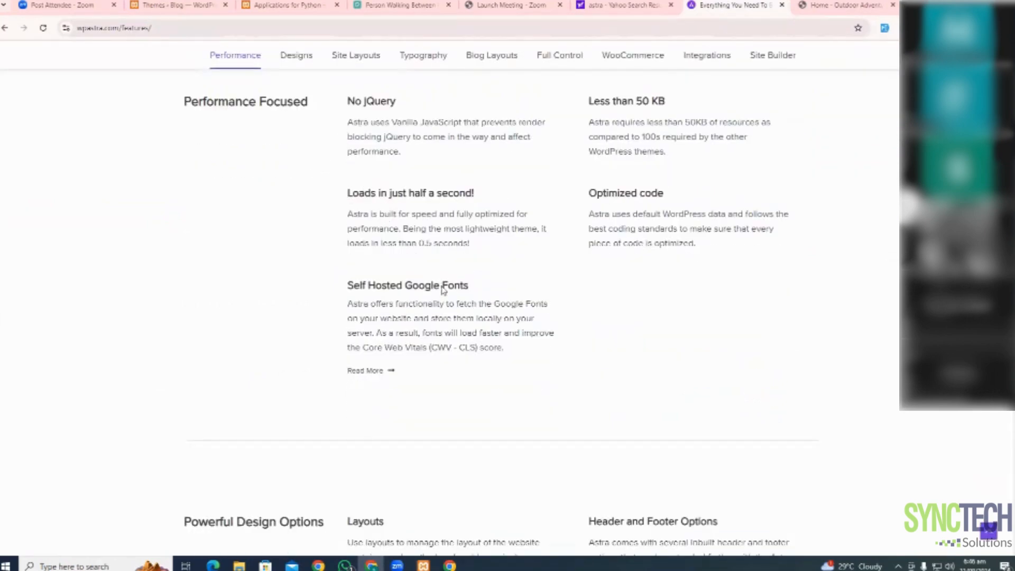
scroll(464, 280, down, 15)
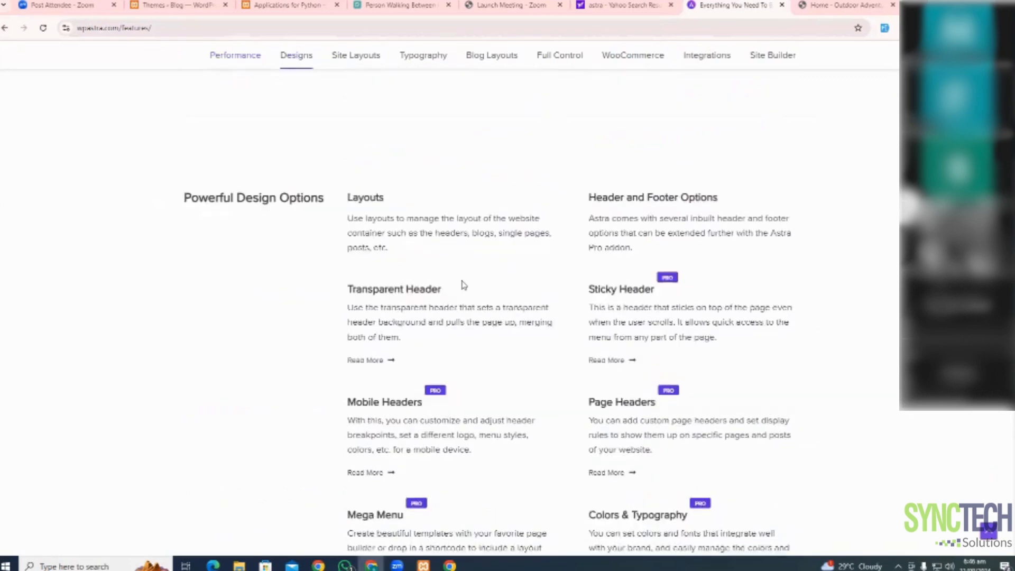
scroll(464, 286, down, 20)
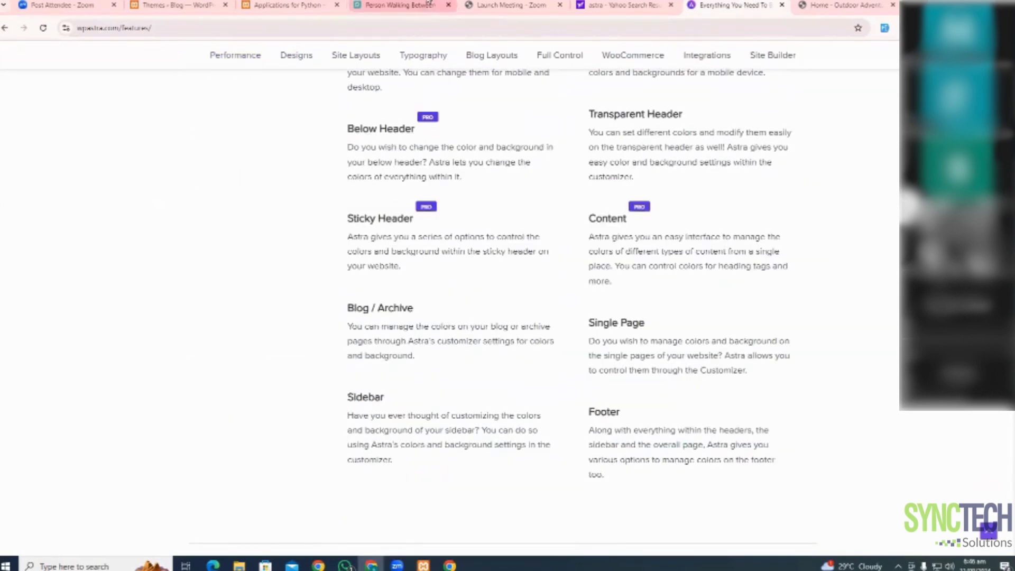
click(165, 5)
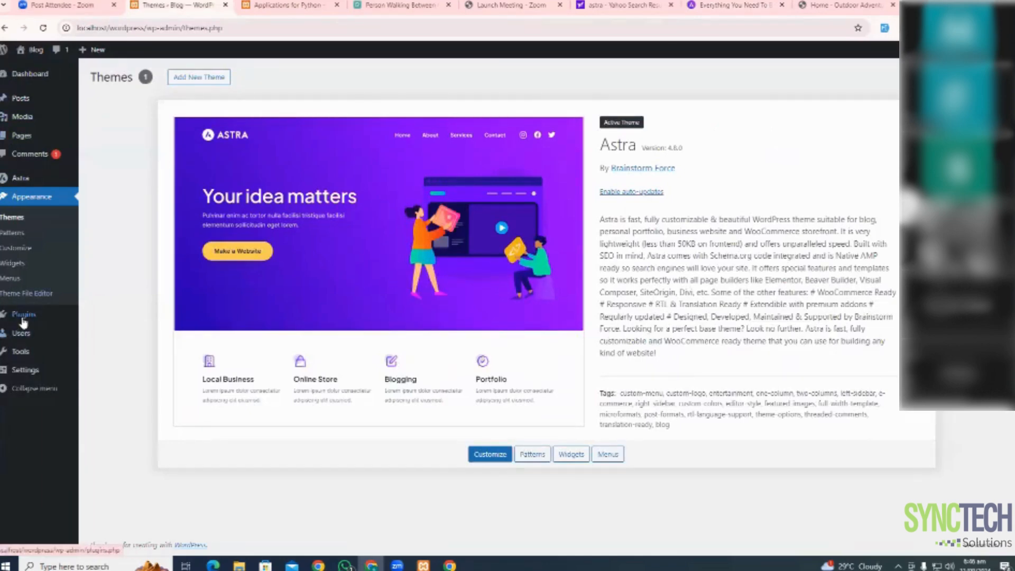
Delete the Akismet Anti-spam and Hello Dolly plugins from Installed Plugins, confirming each deletion
mouse_move(32, 315)
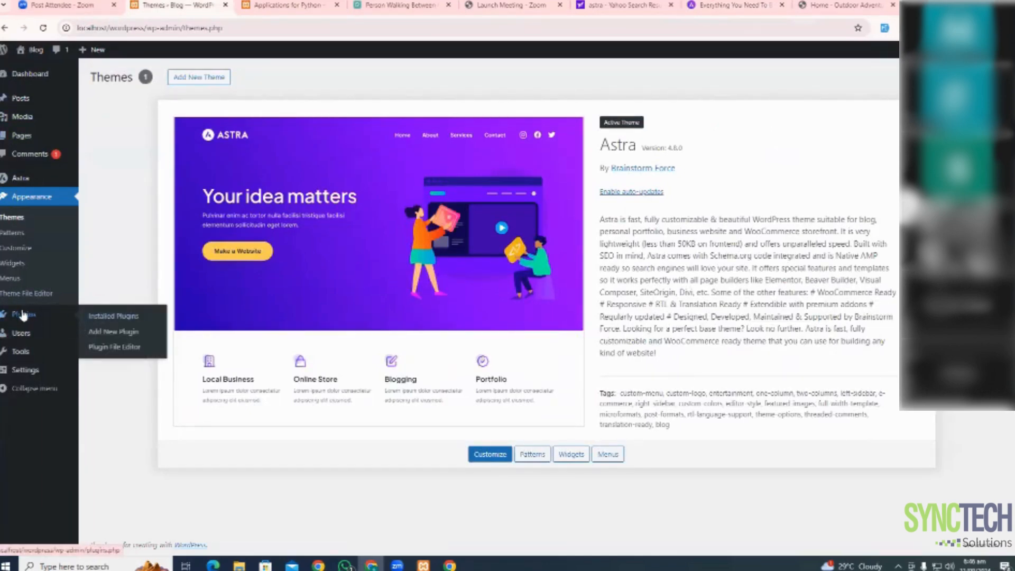
click(109, 321)
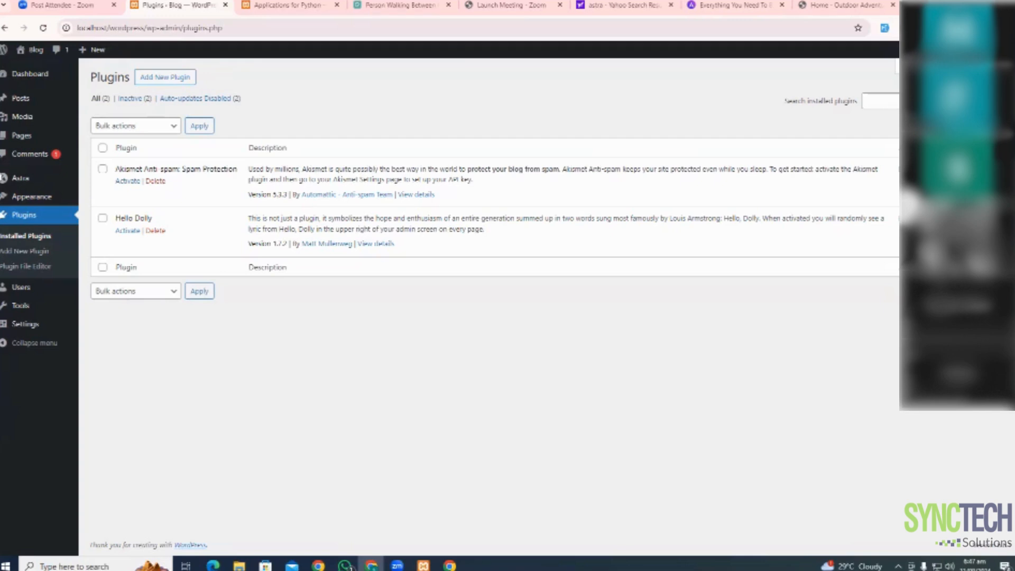
click(156, 181)
click(552, 107)
click(156, 203)
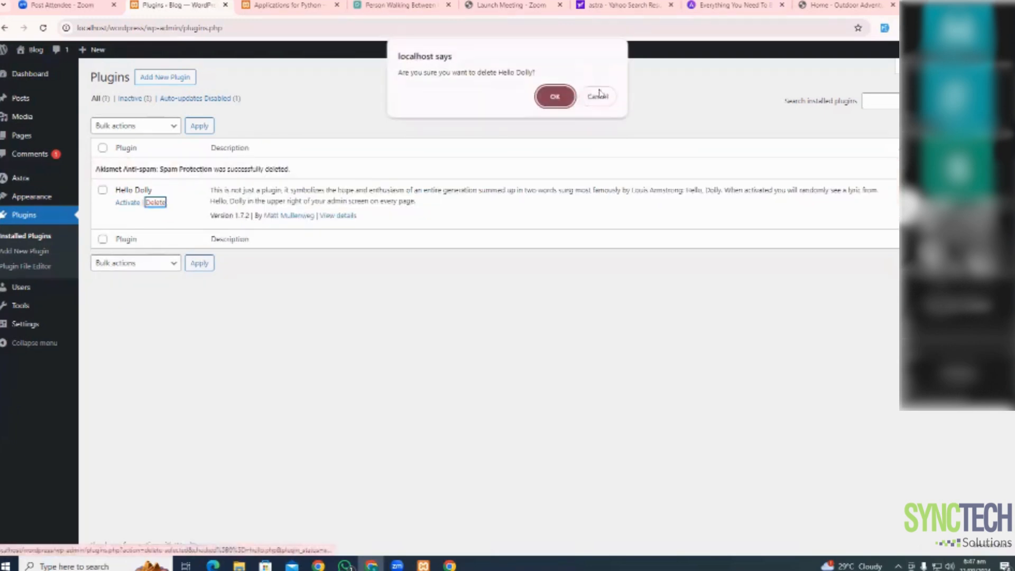
click(556, 96)
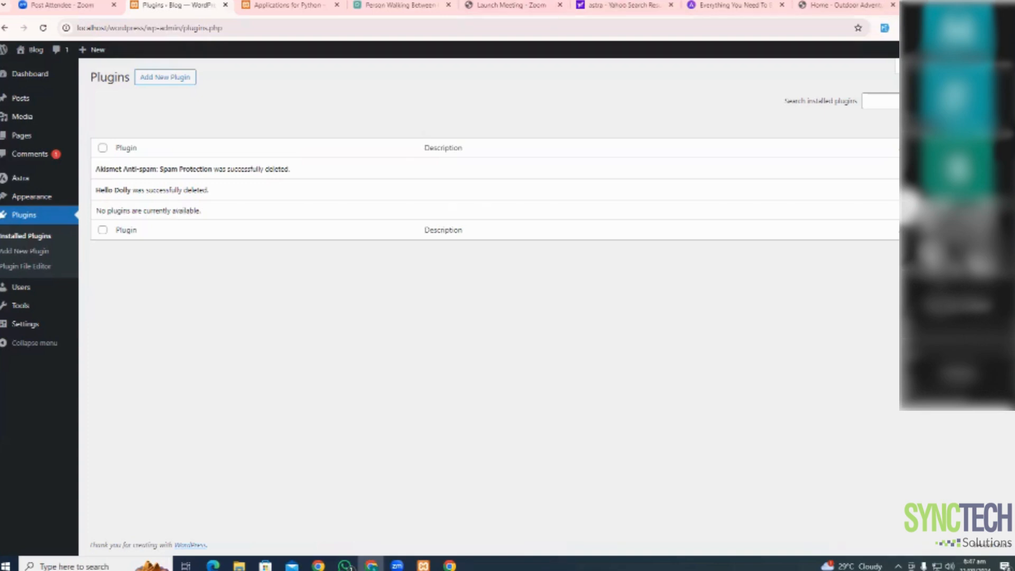
click(911, 6)
Search the web for 'wordpress page builders', browse the results, then return to the Plugins tab
text(wordpress.org)
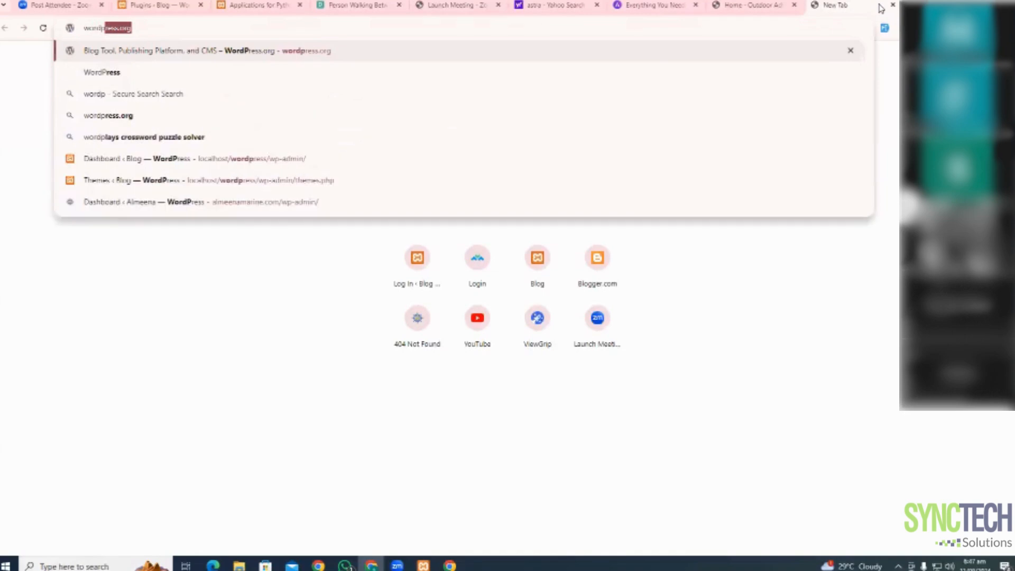
key(BackSpace)
key(BackSpace)
key(BackSpace)
key(BackSpace)
text(pa)
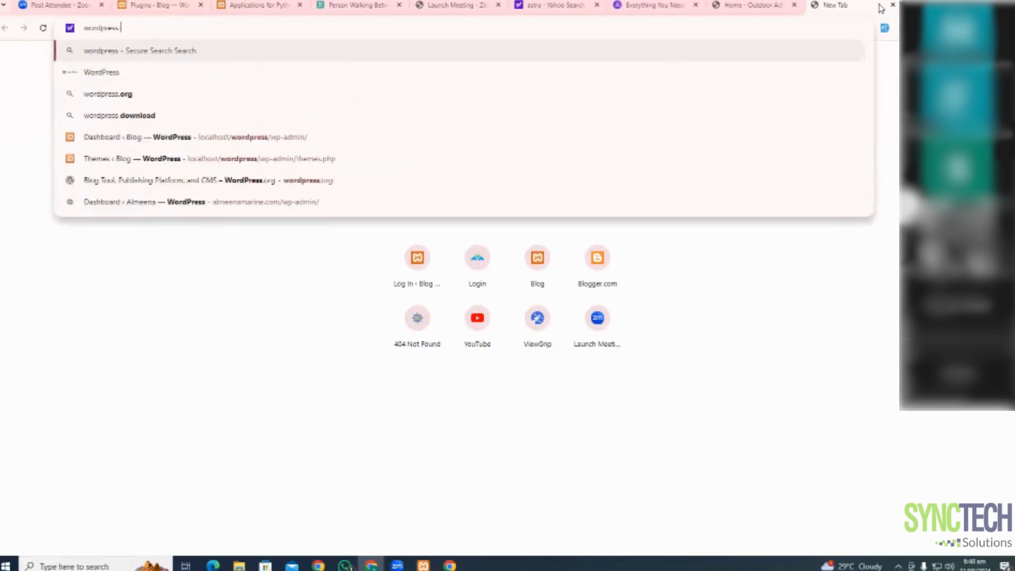
text(ge buil)
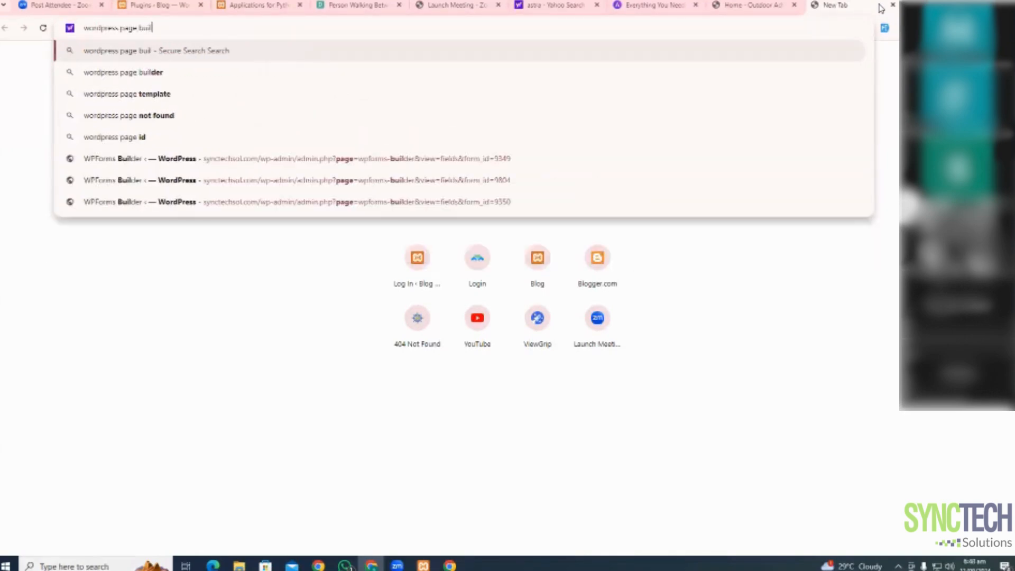
text(ders)
key(Return)
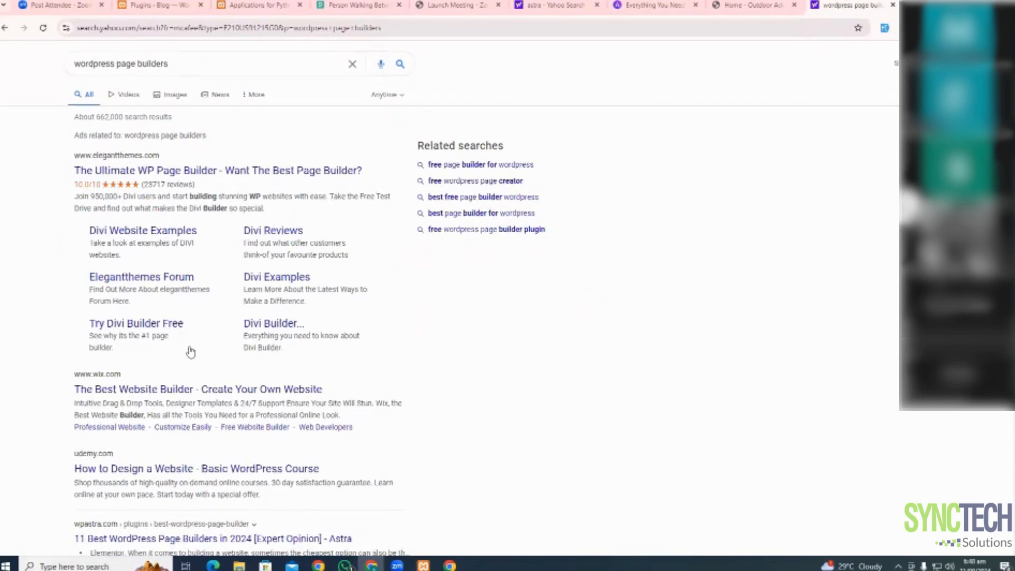
scroll(188, 349, down, 4)
scroll(177, 339, down, 12)
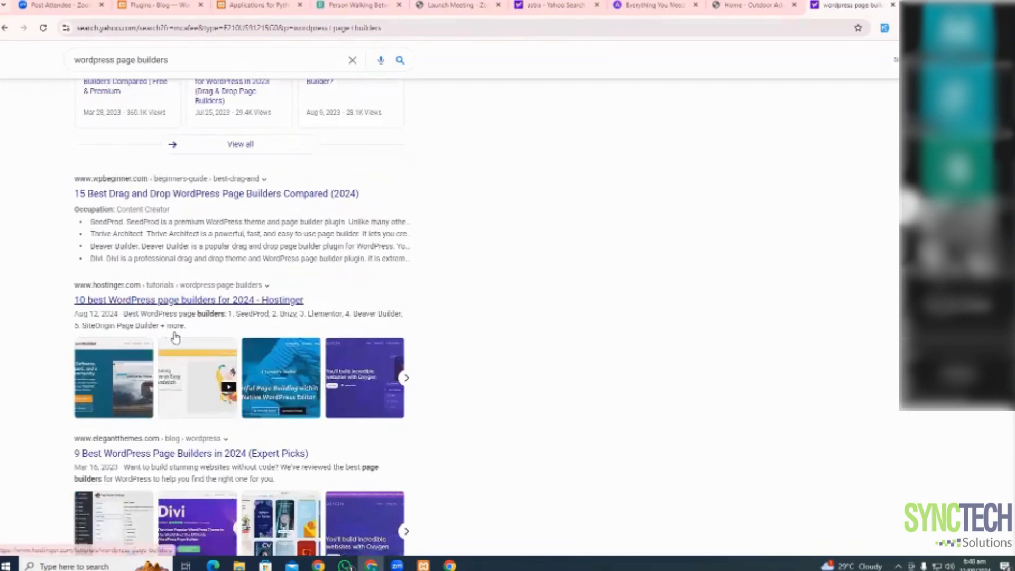
scroll(175, 337, down, 4)
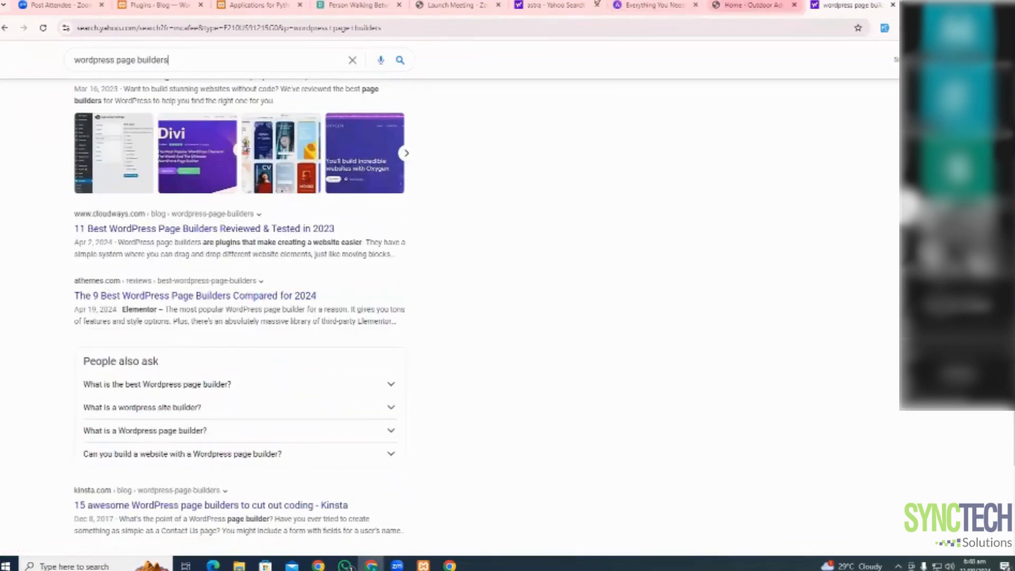
click(746, 5)
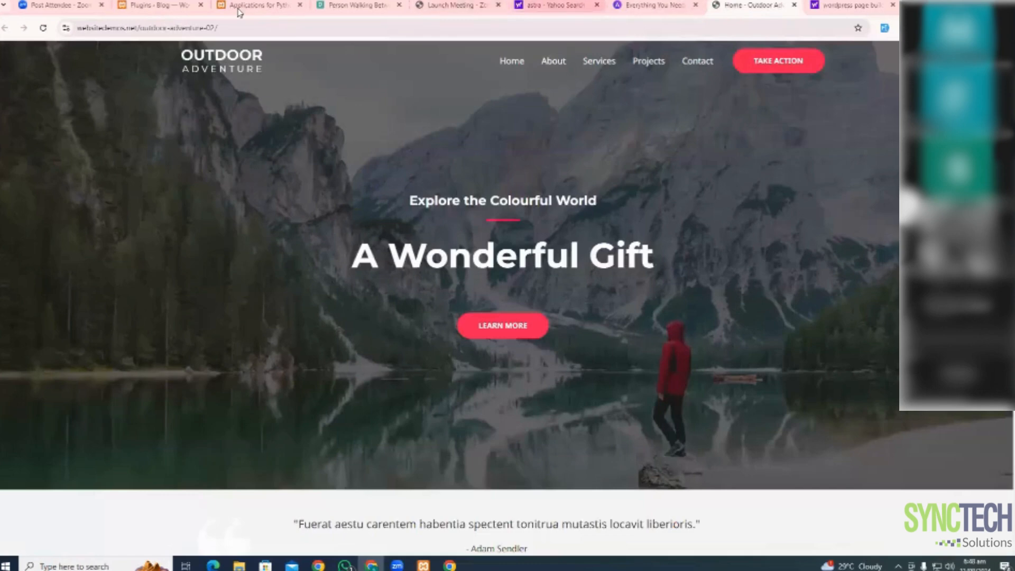
click(184, 5)
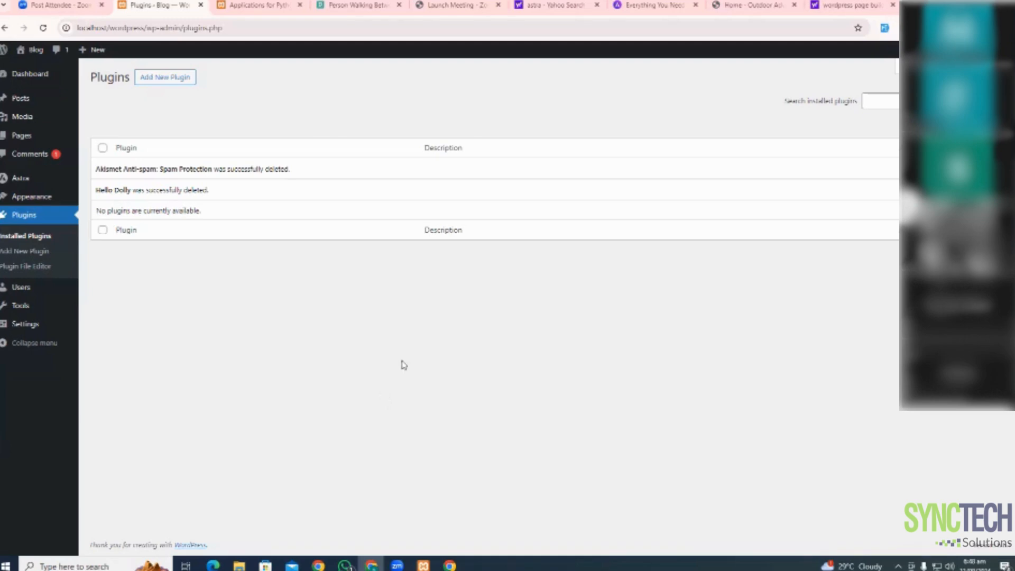
Install and activate the Classic Editor plugin, then return to the installed plugins list
click(175, 78)
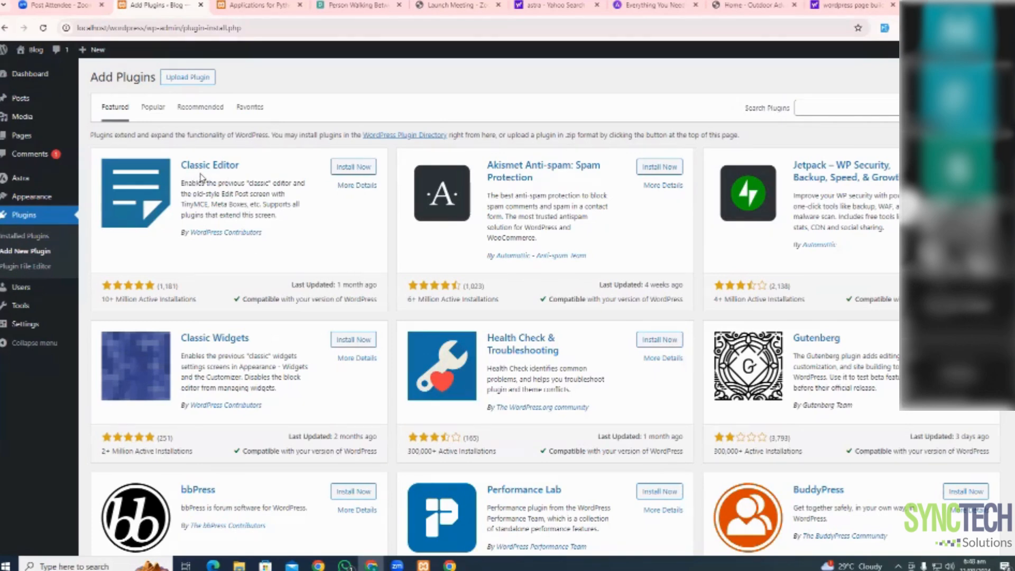
click(350, 170)
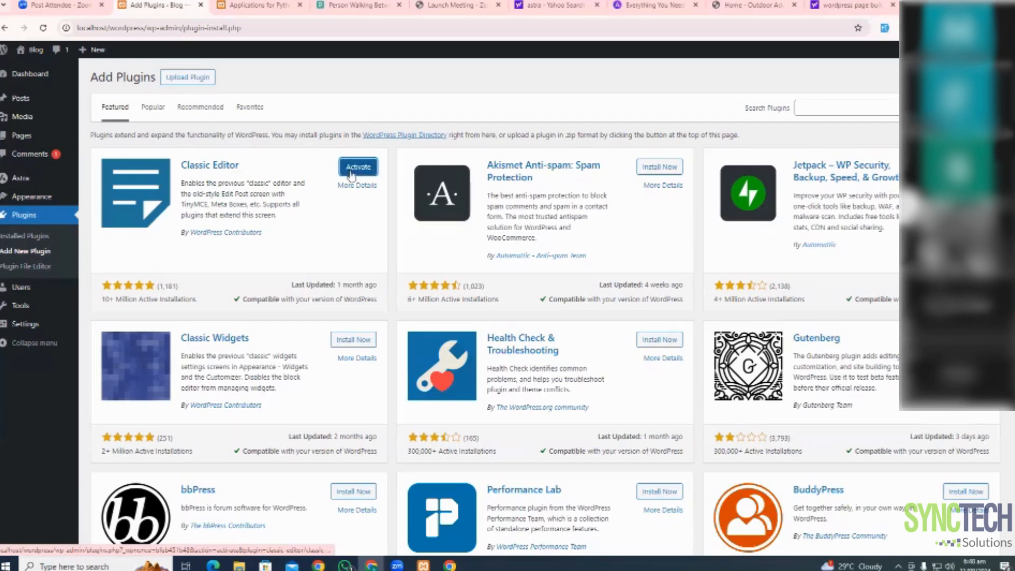
click(359, 168)
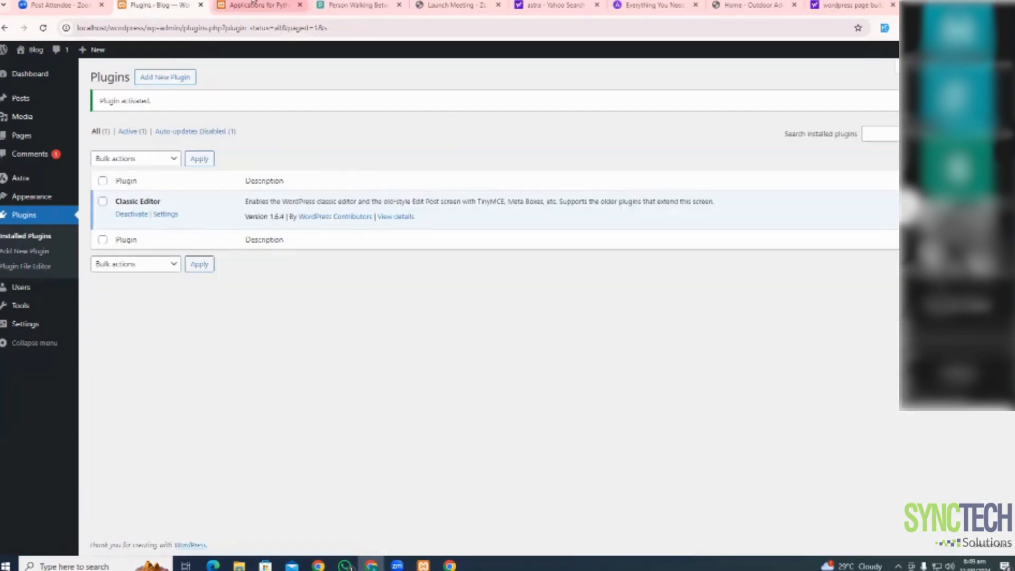
click(252, 4)
click(158, 5)
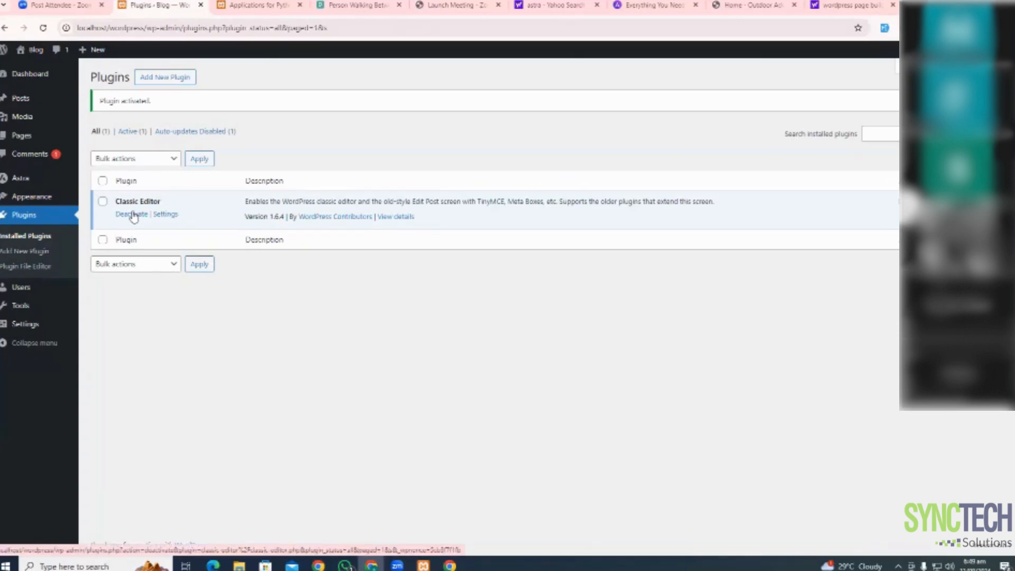
Open the Home page for editing from All Pages, then go to All Posts
mouse_move(24, 138)
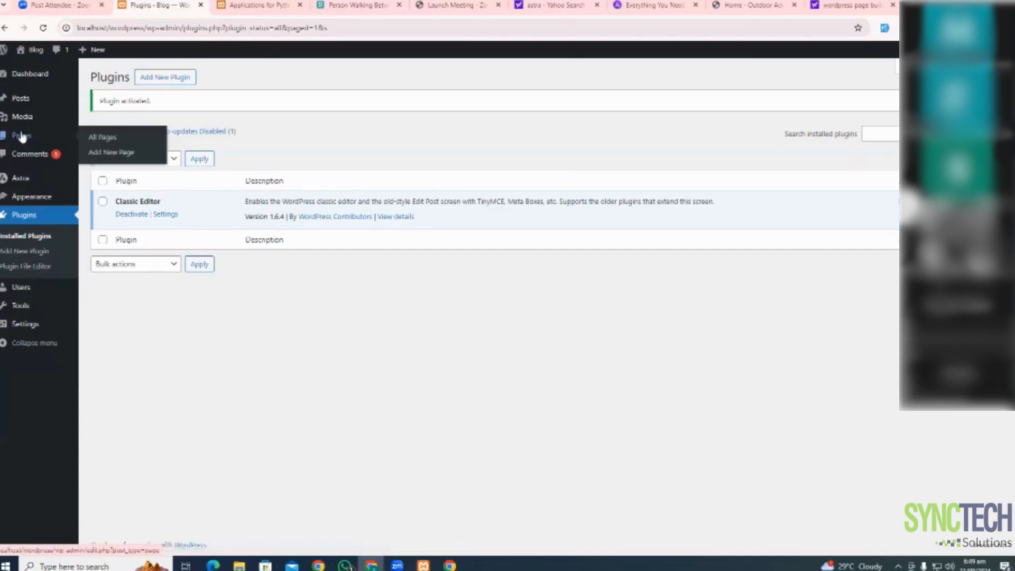
click(99, 139)
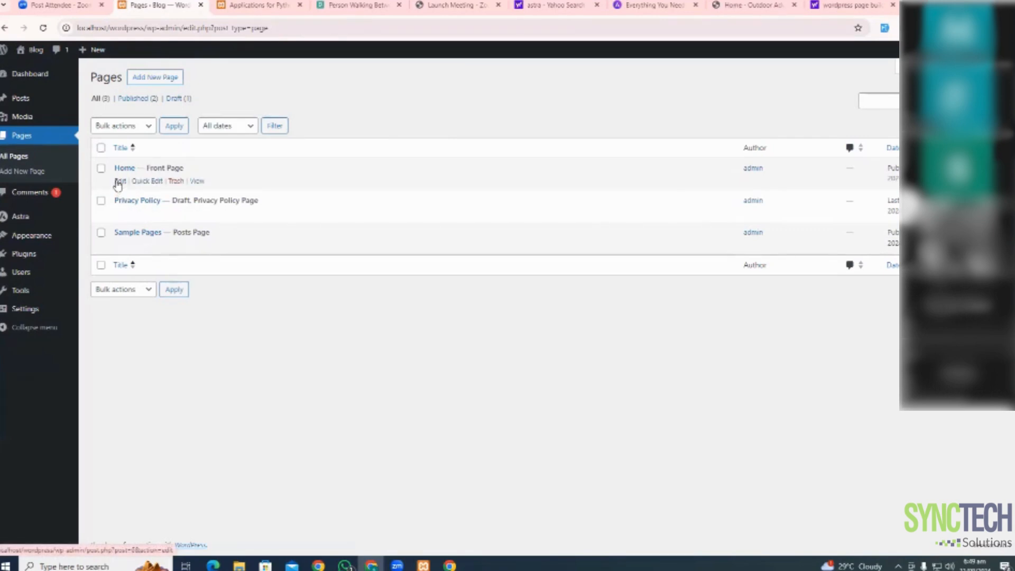
click(120, 182)
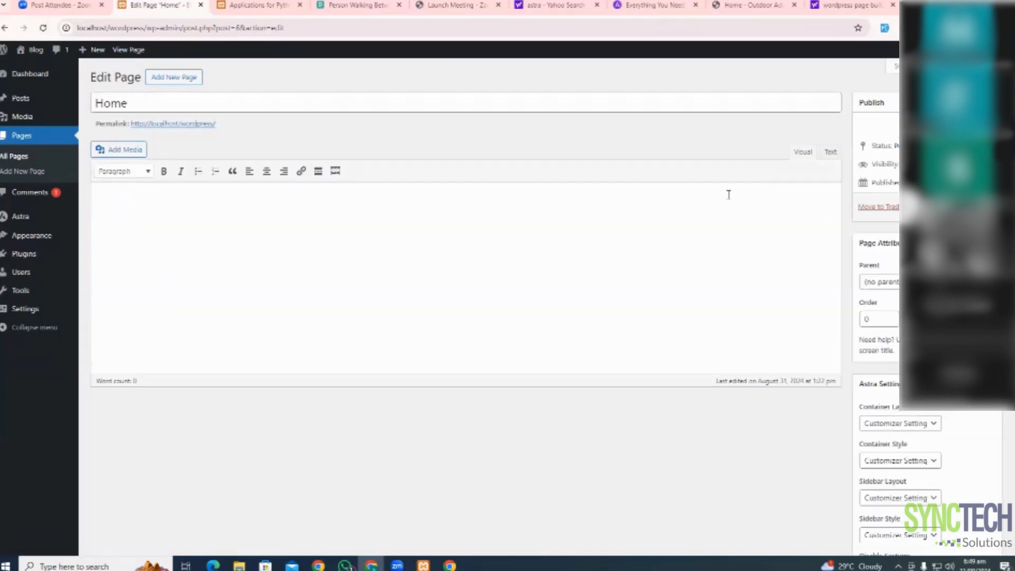
mouse_move(21, 100)
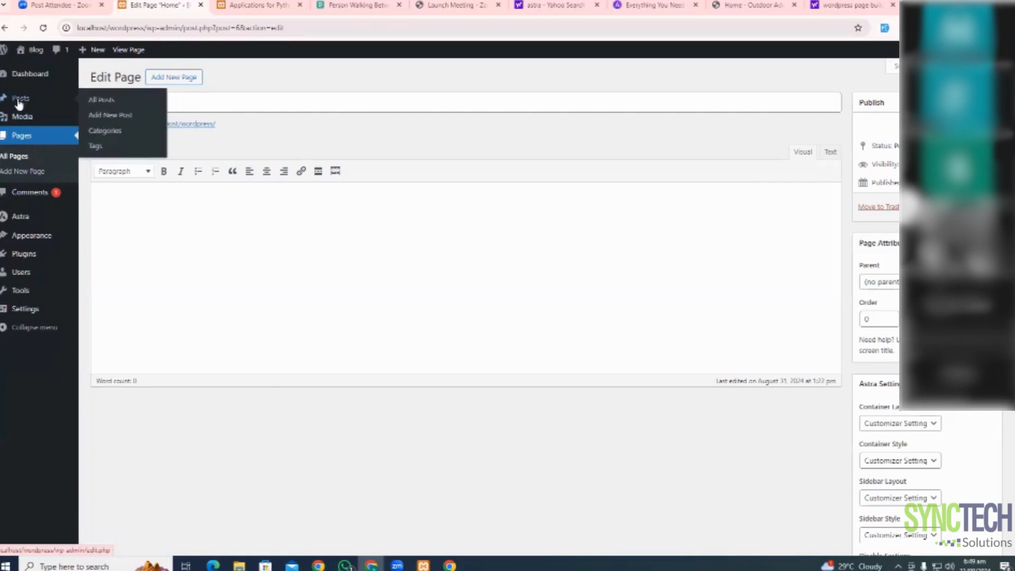
click(106, 103)
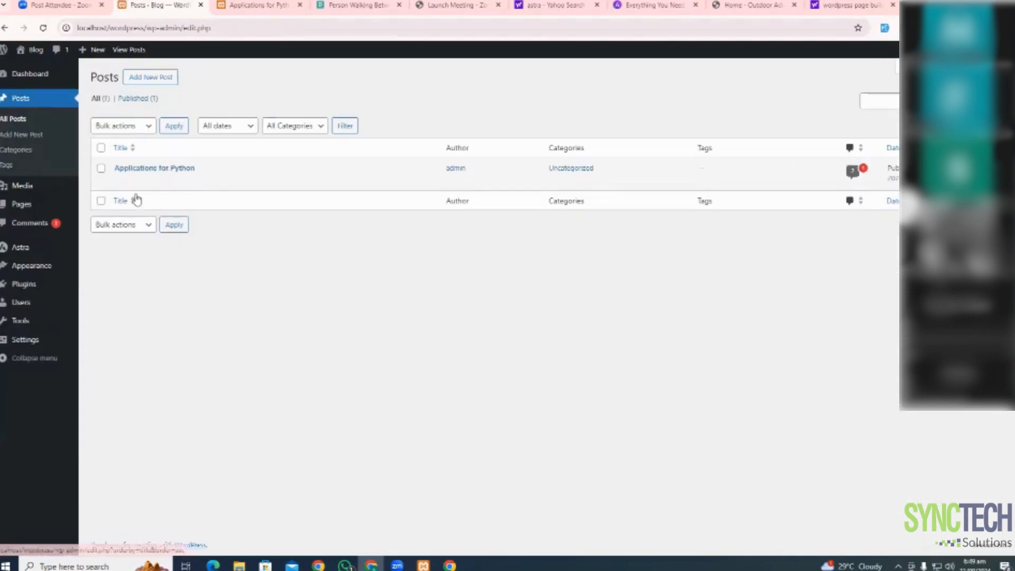
Edit the Applications for Python post and scroll through its editor sidebar boxes
click(120, 182)
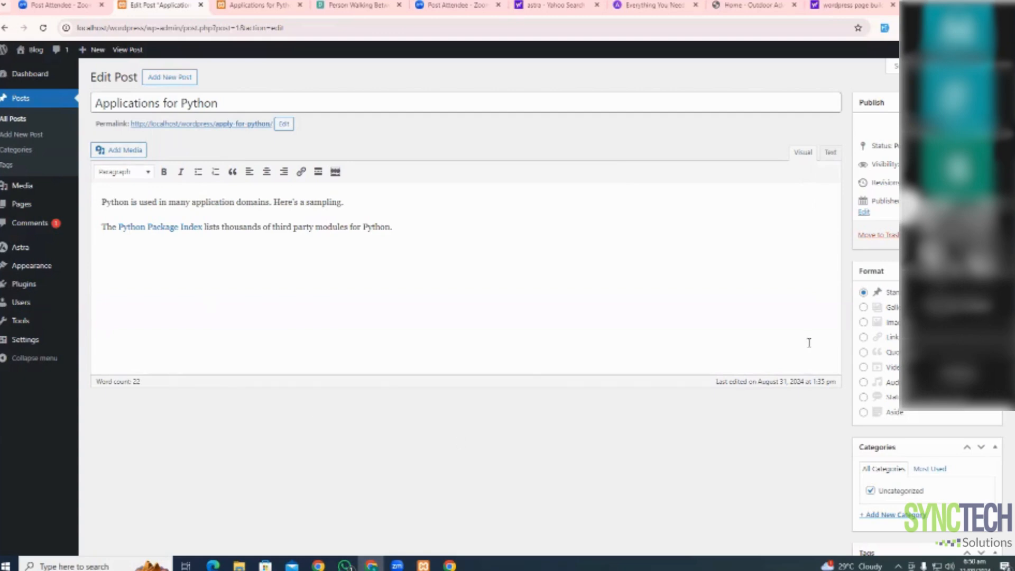
scroll(887, 337, down, 7)
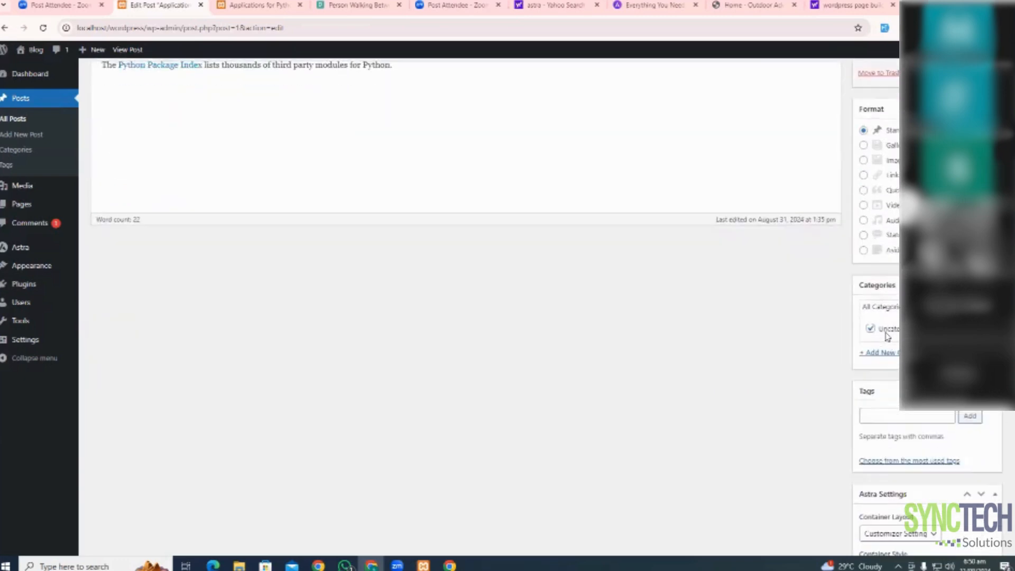
scroll(887, 336, down, 2)
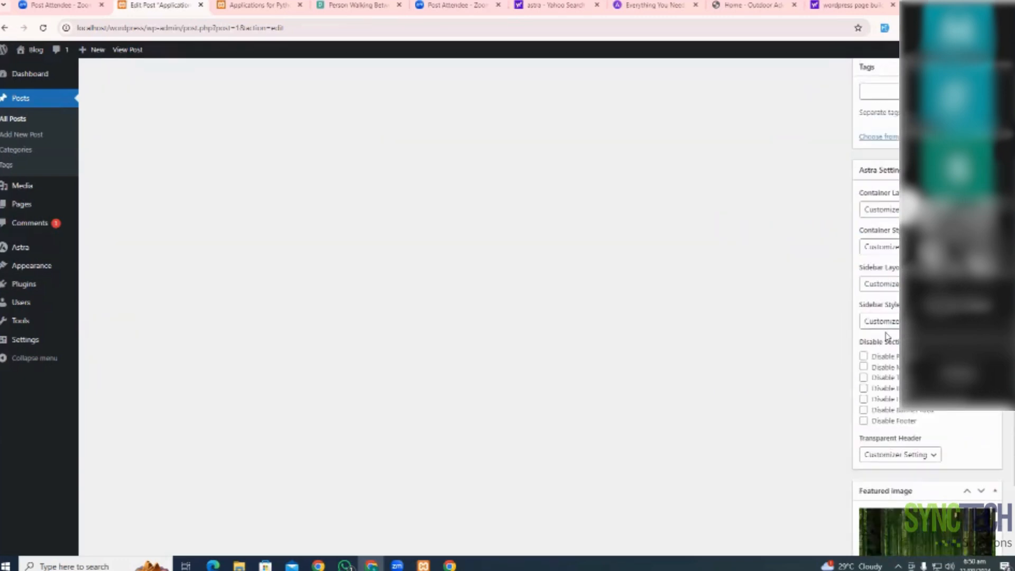
scroll(888, 336, down, 3)
scroll(887, 333, up, 5)
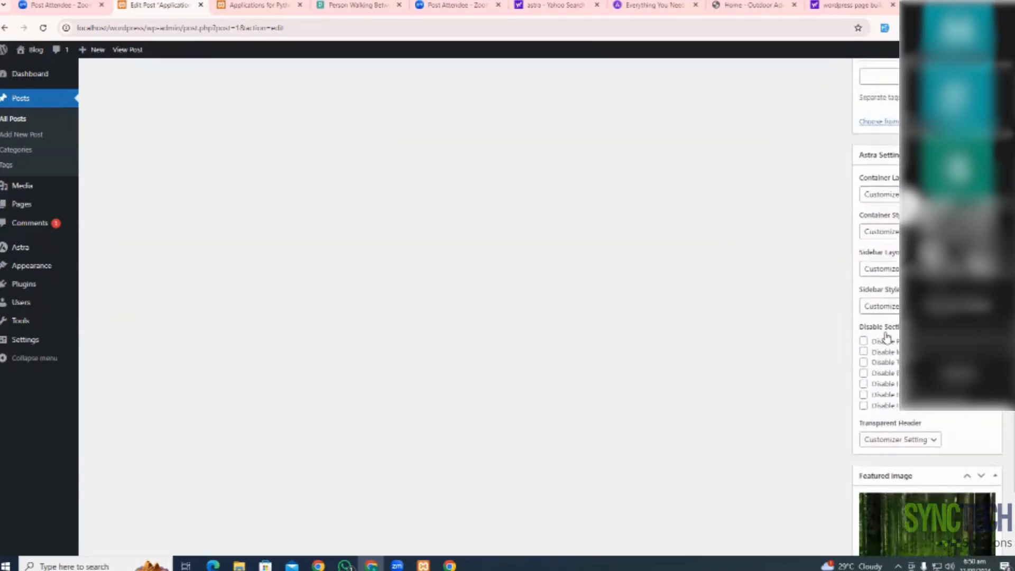
scroll(886, 333, up, 7)
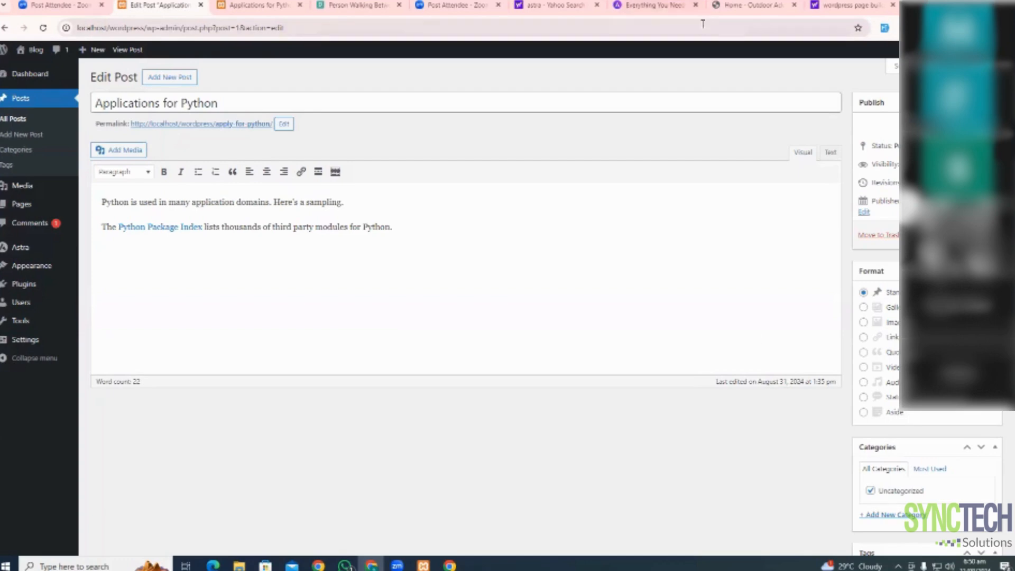
mouse_move(243, 4)
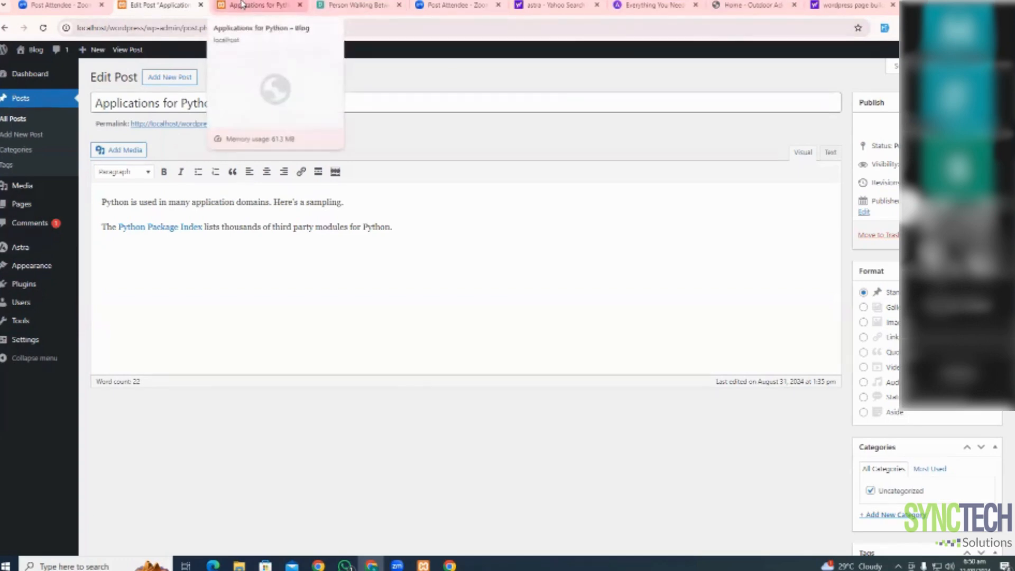
click(242, 4)
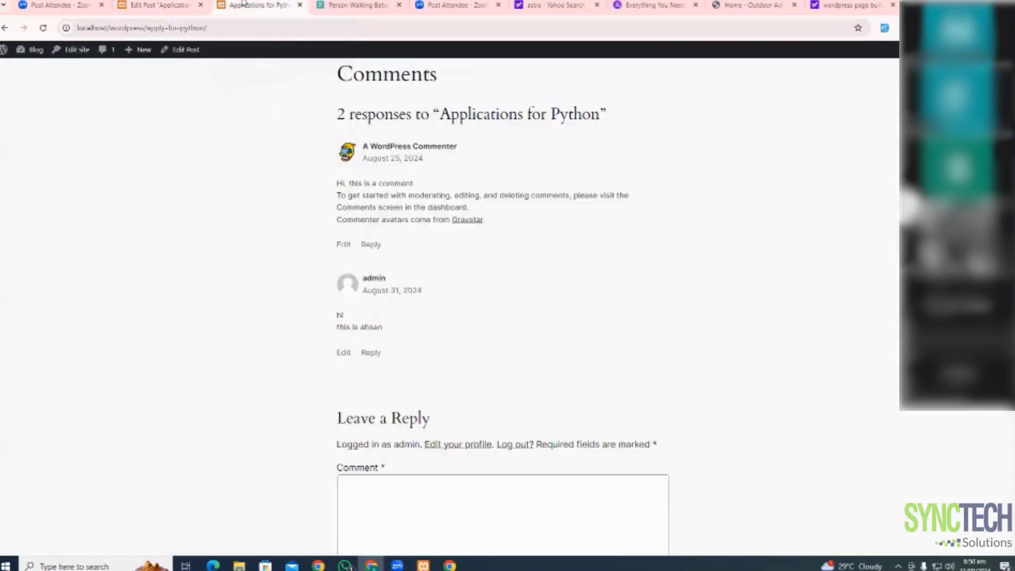
scroll(505, 282, up, 2)
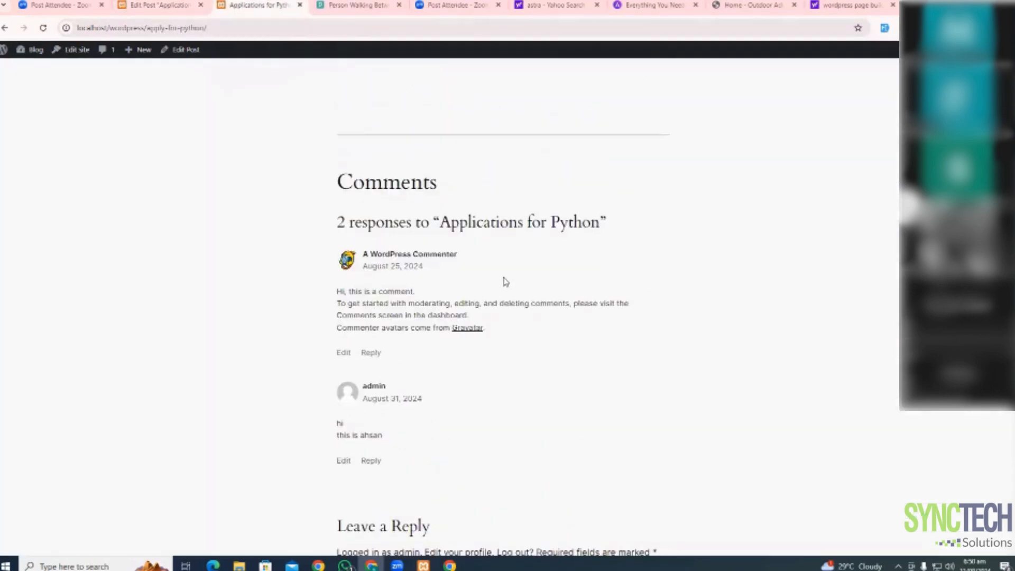
scroll(505, 282, up, 9)
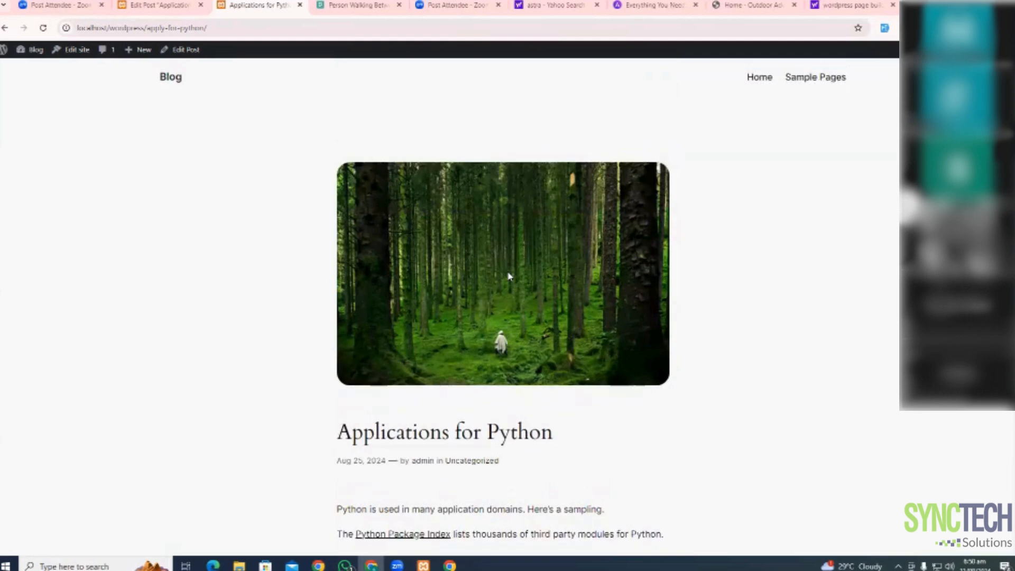
scroll(509, 275, down, 5)
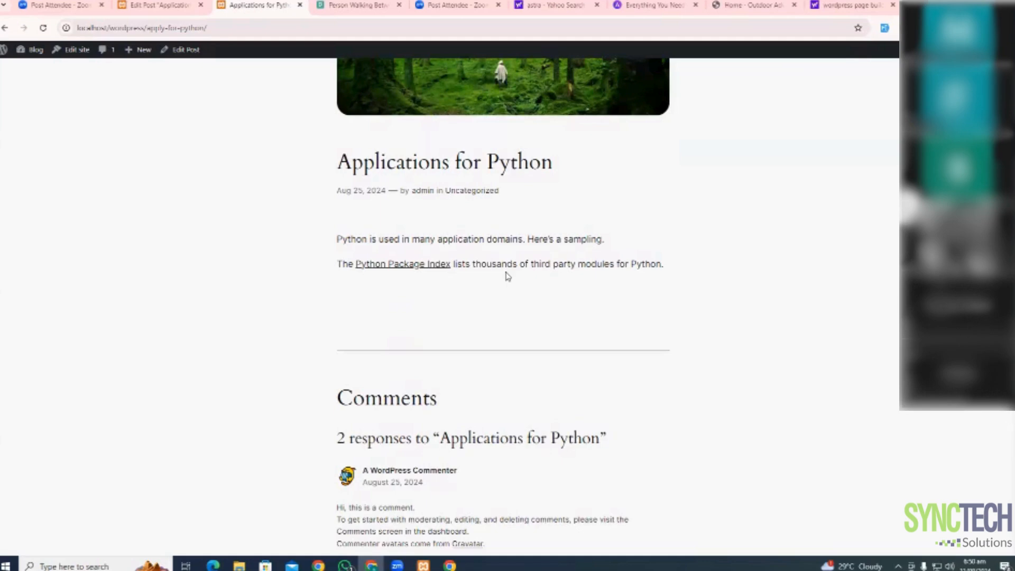
click(159, 5)
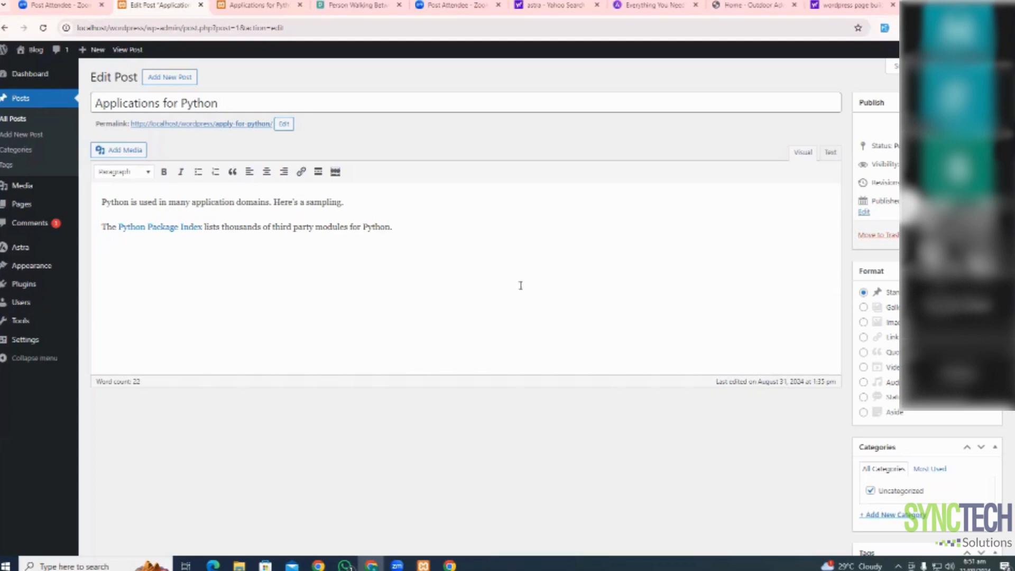
scroll(887, 274, down, 5)
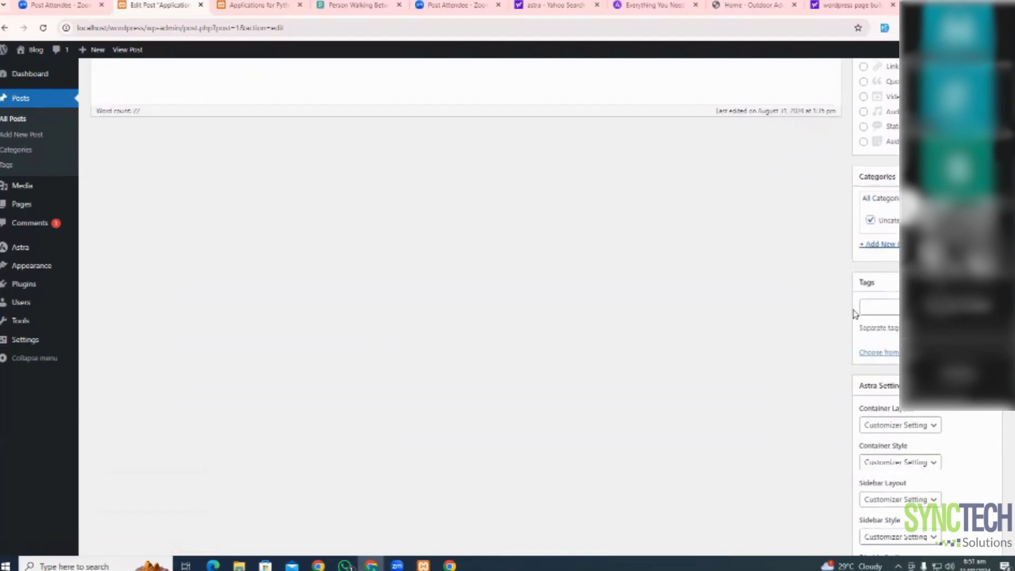
scroll(855, 313, down, 1)
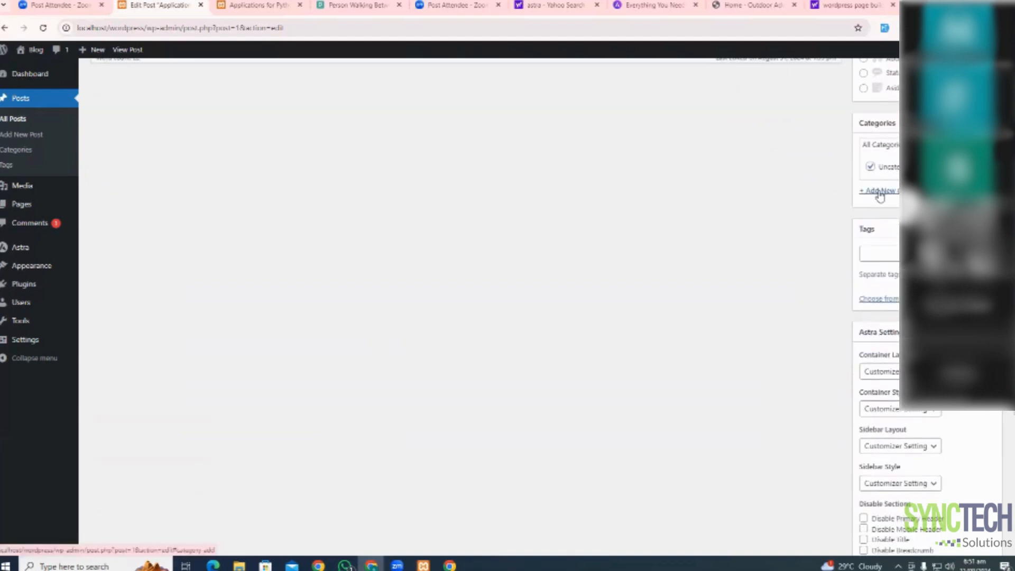
Add a new category named 'new category' from the post's Categories box
click(879, 191)
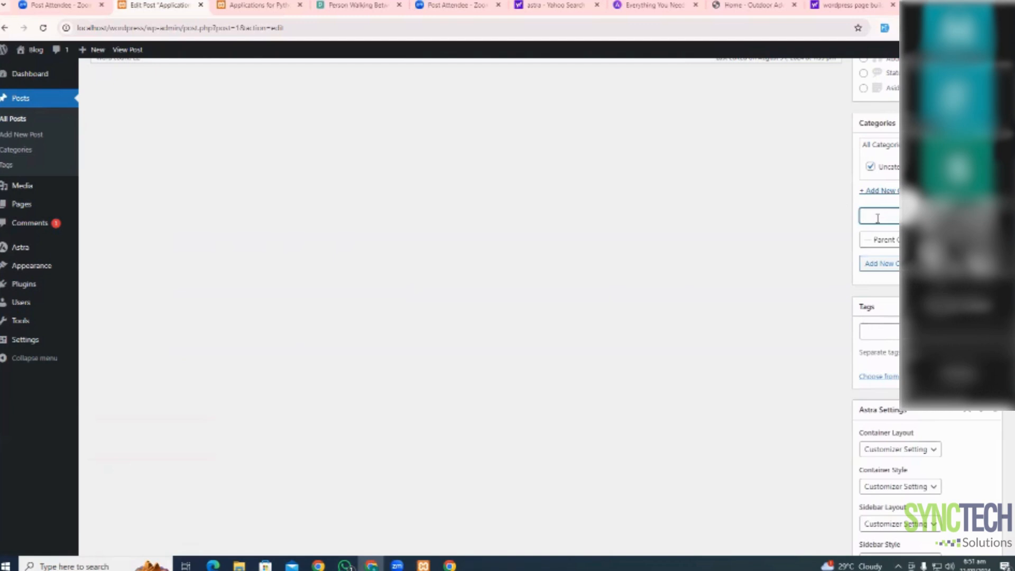
text(new categ)
key(Return)
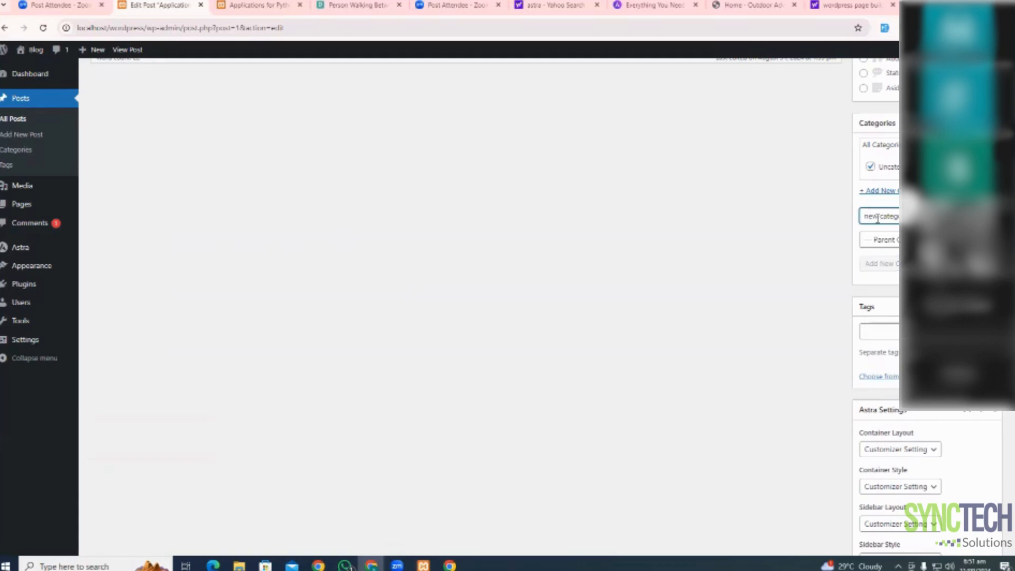
Toggle the new category and Uncategorized checkboxes several times to settle the post's categories
click(871, 167)
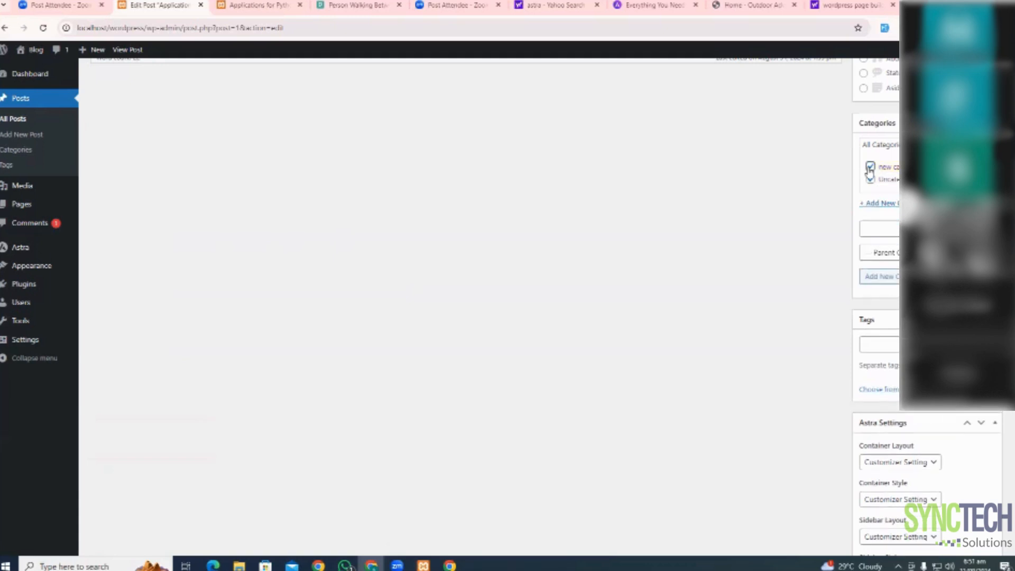
click(871, 179)
click(871, 167)
click(871, 180)
click(870, 166)
click(870, 180)
click(870, 179)
Open the WordPress Media Library
scroll(843, 303, up, 6)
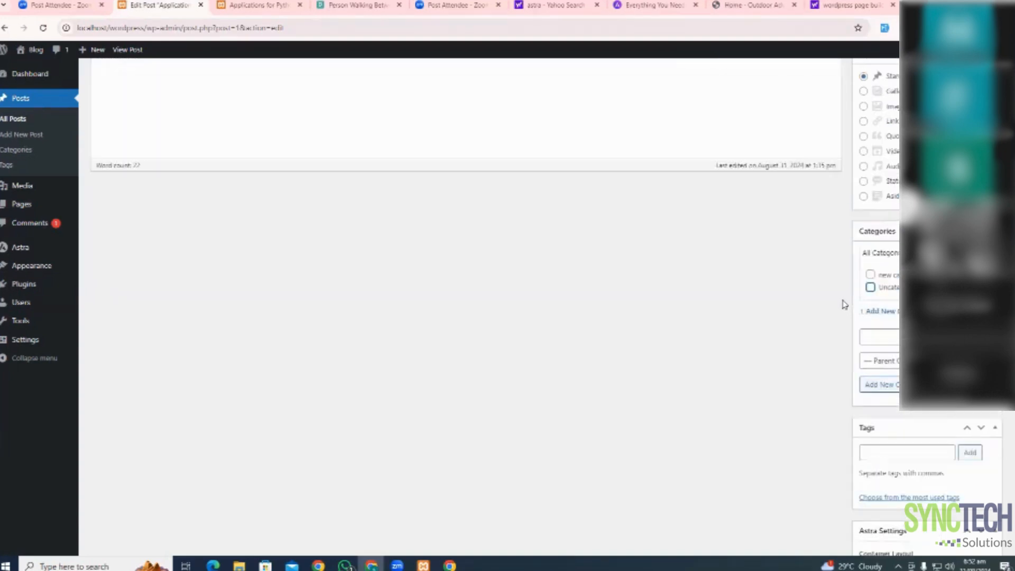
scroll(843, 303, up, 1)
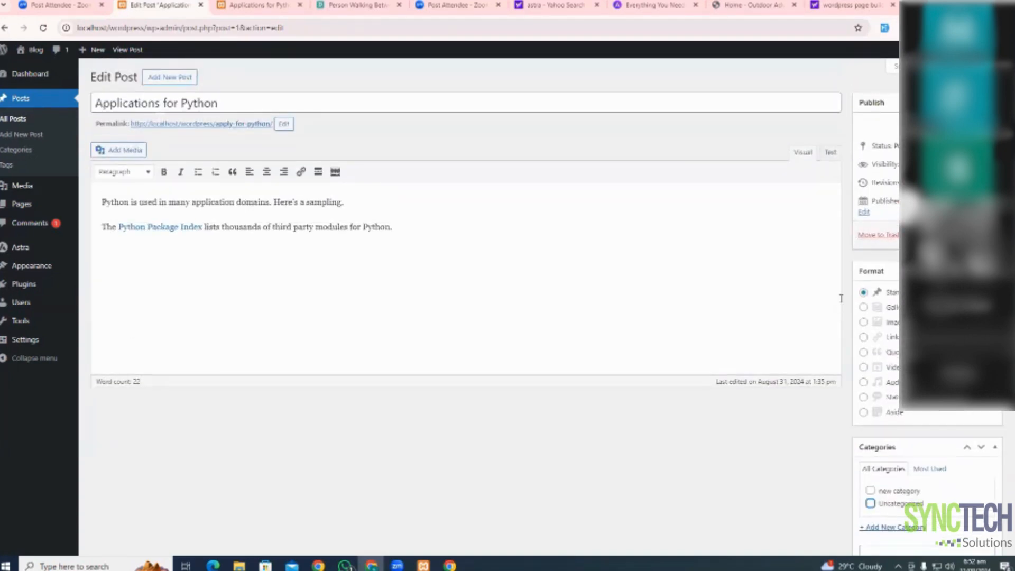
mouse_move(32, 200)
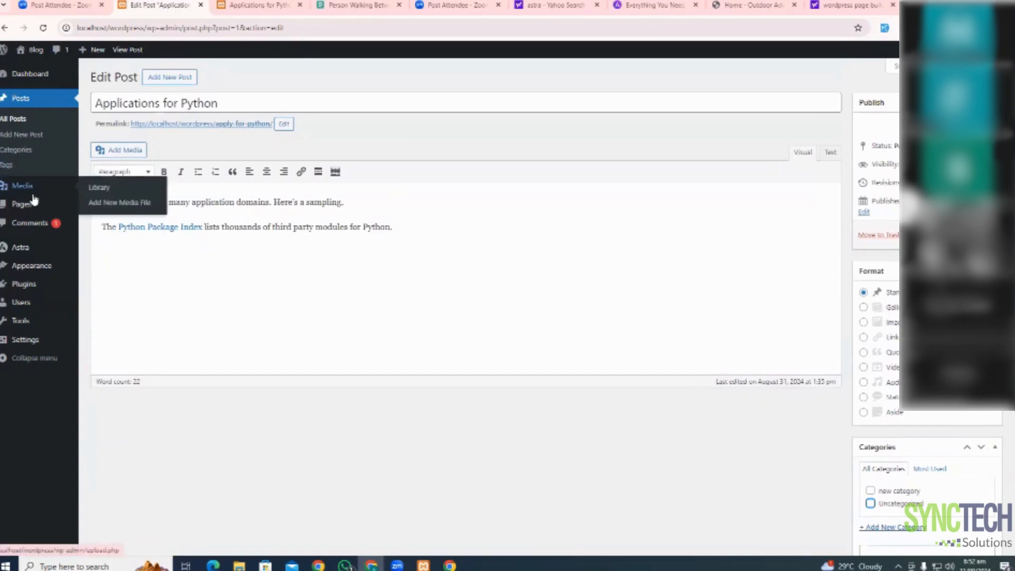
click(98, 192)
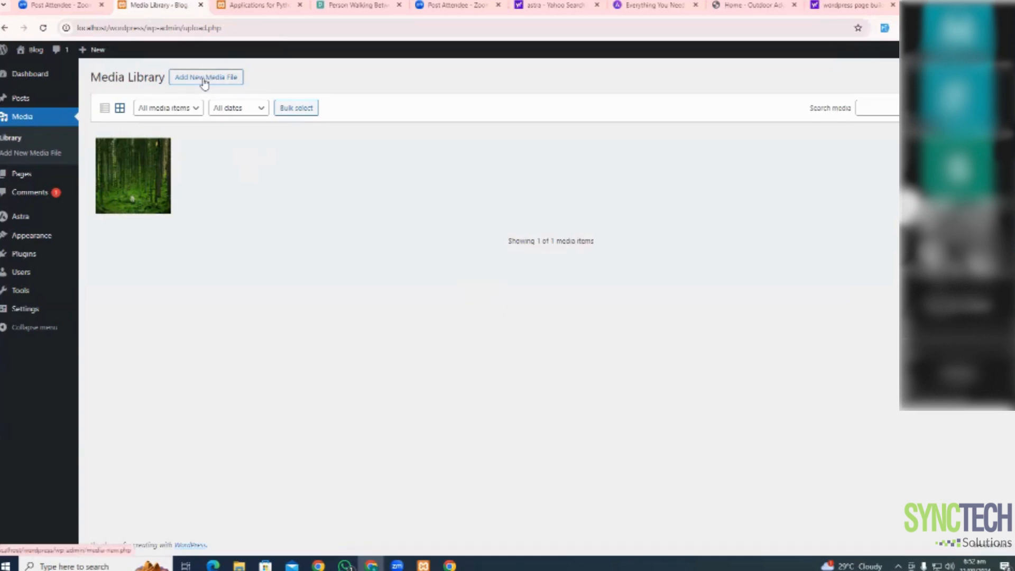
Open the Menus screen, then switch to the Yahoo search results tab
mouse_move(43, 236)
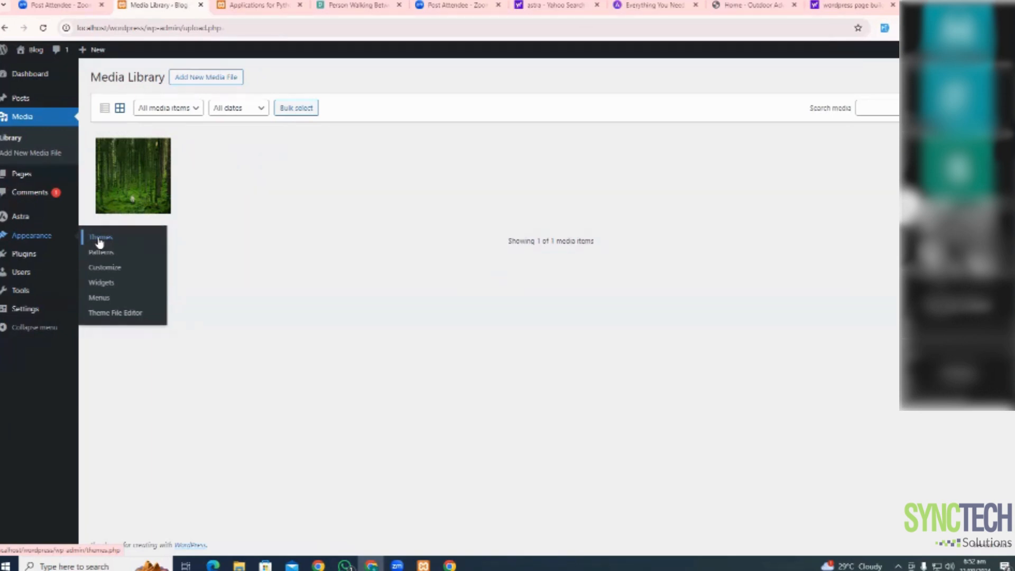
click(99, 301)
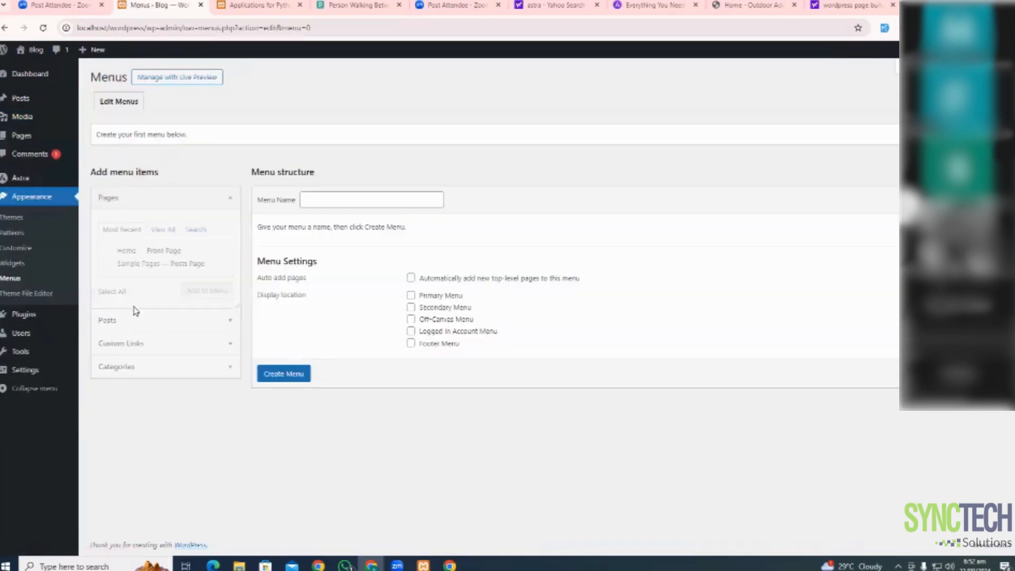
click(865, 4)
Visit Astra's Knowledge Base and Pro pages, then return to the Features page
click(642, 4)
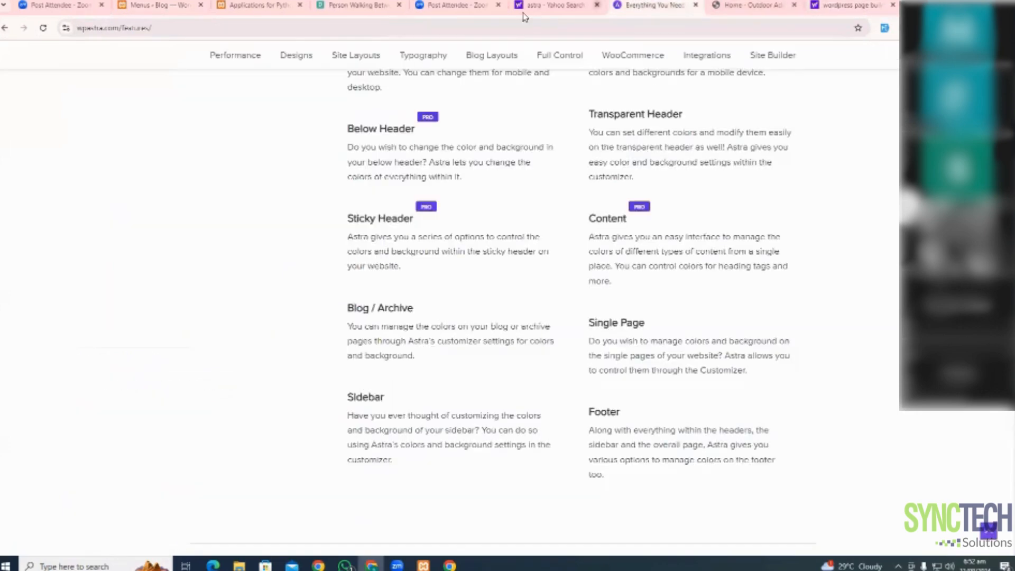
scroll(530, 138, up, 10)
scroll(527, 135, up, 15)
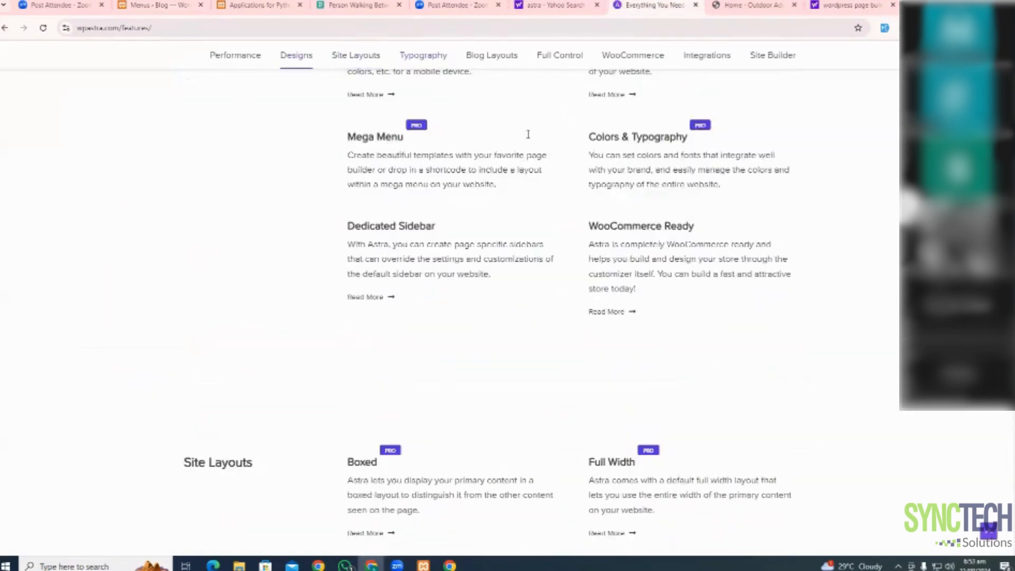
scroll(528, 136, up, 3)
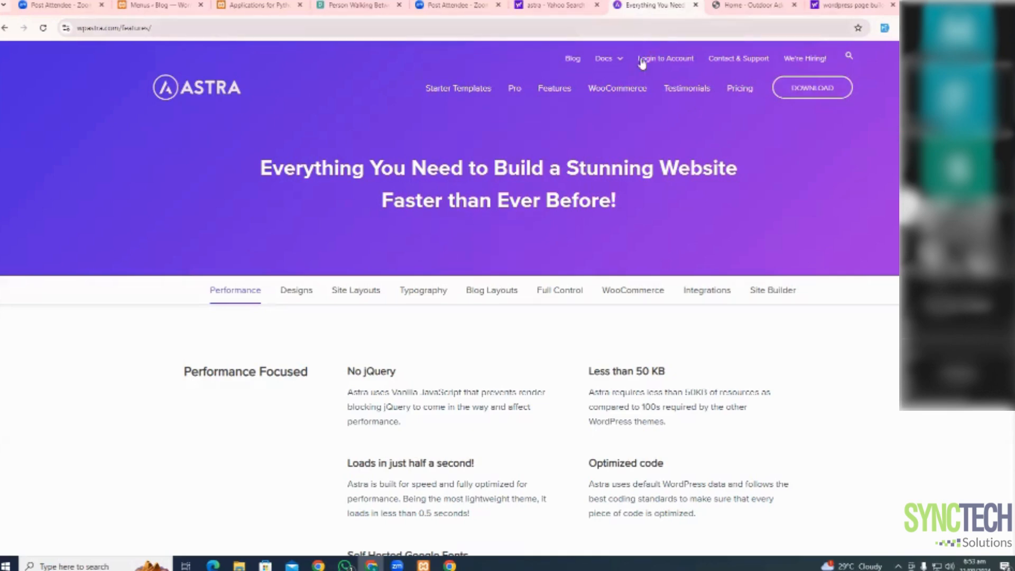
mouse_move(615, 63)
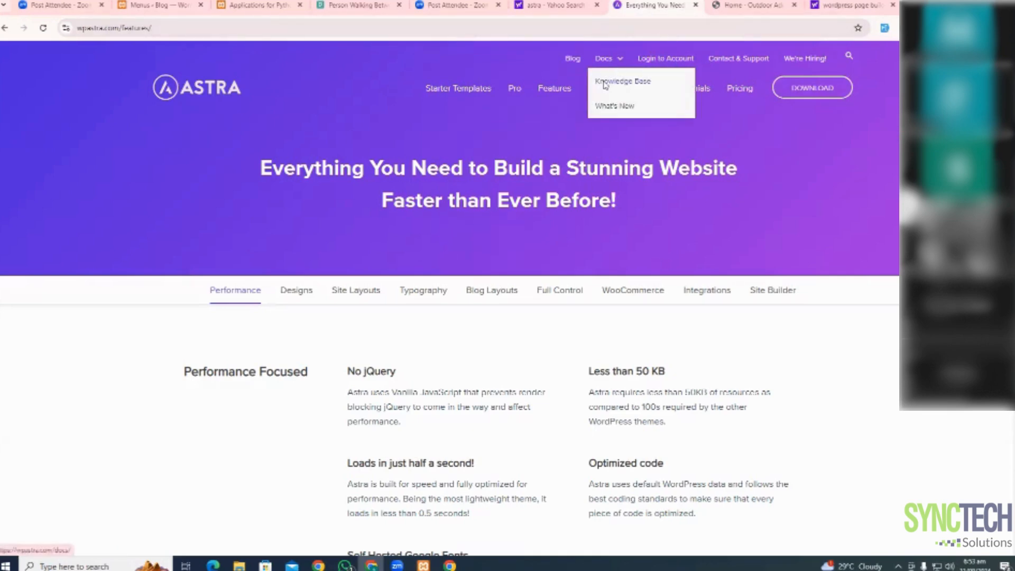
click(605, 83)
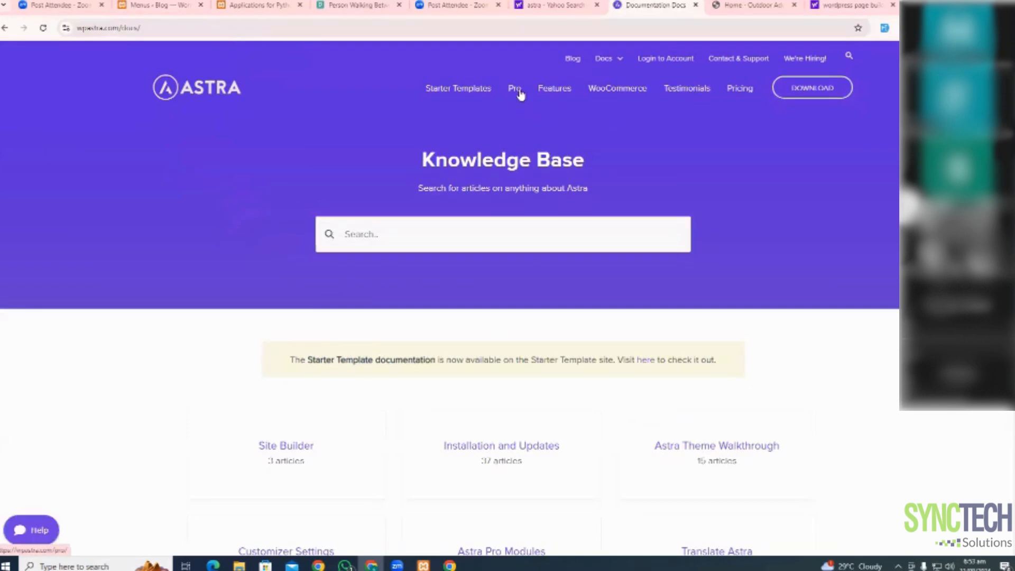
click(517, 90)
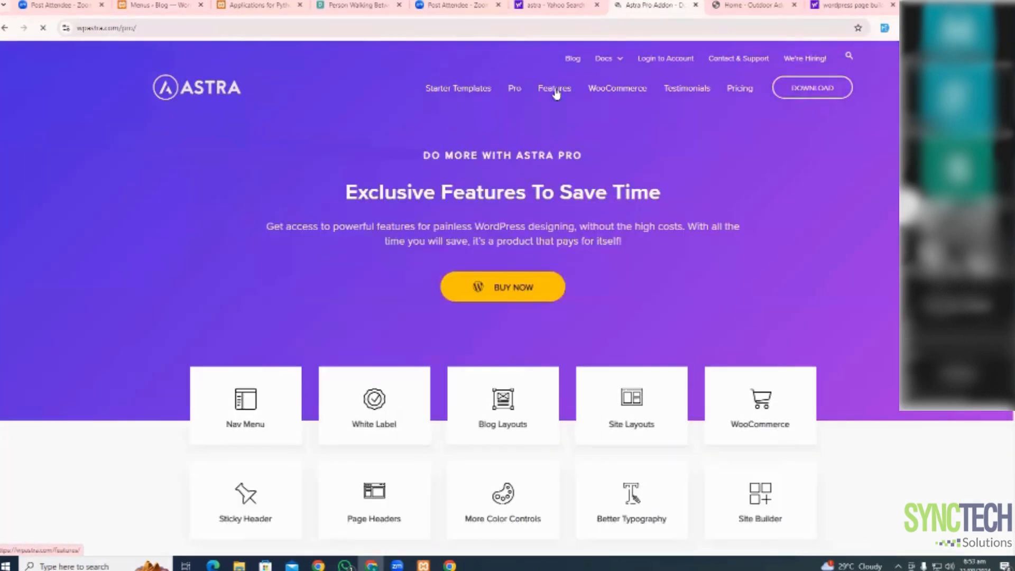
click(556, 93)
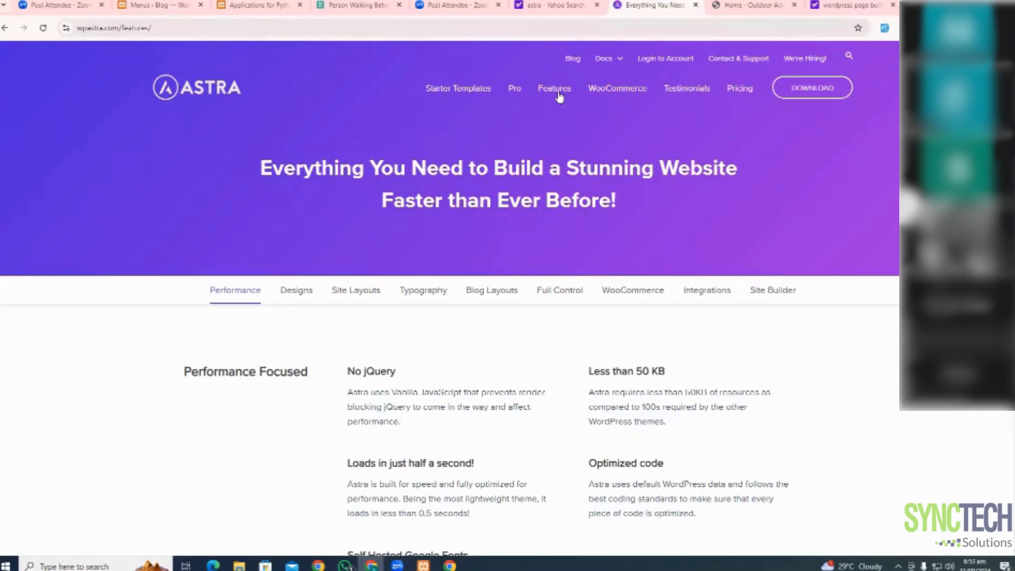
Select the 'features' part of the page address, then switch to another open tab
click(148, 33)
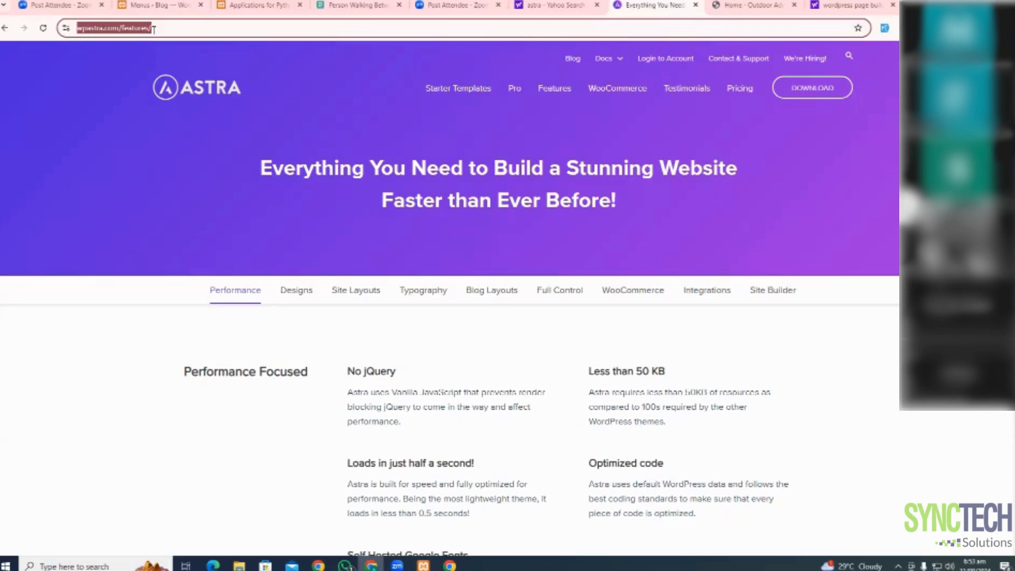
click(153, 29)
drag(146, 29, 466, 29)
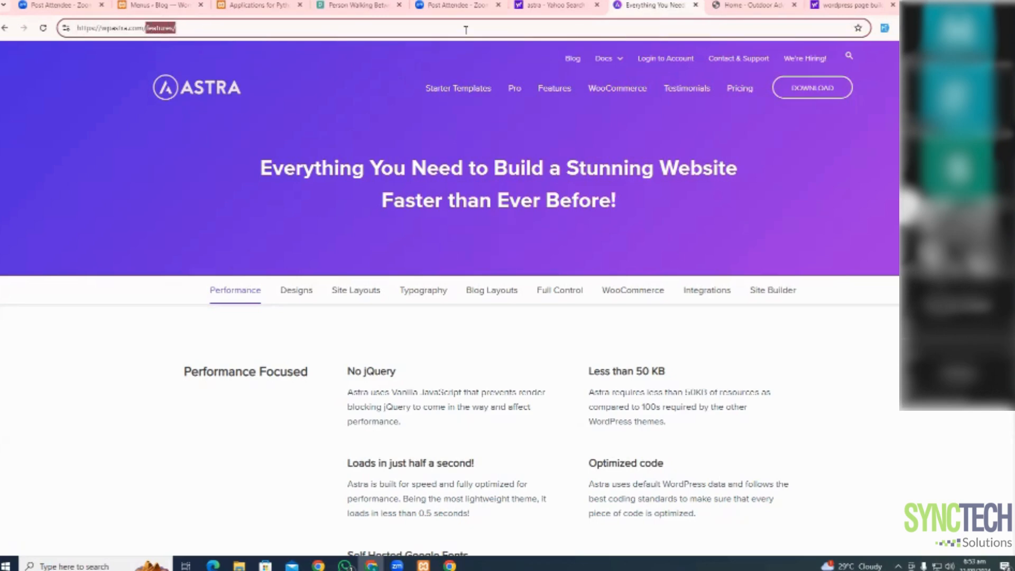
click(363, 4)
On the Menus screen, create an empty menu named 'Primary Menu'
click(259, 5)
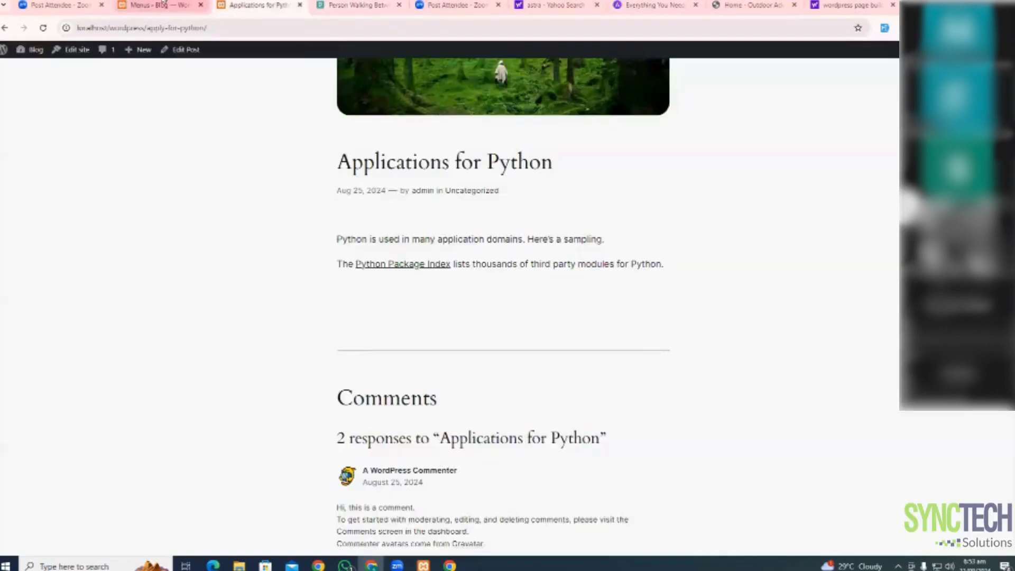
click(164, 4)
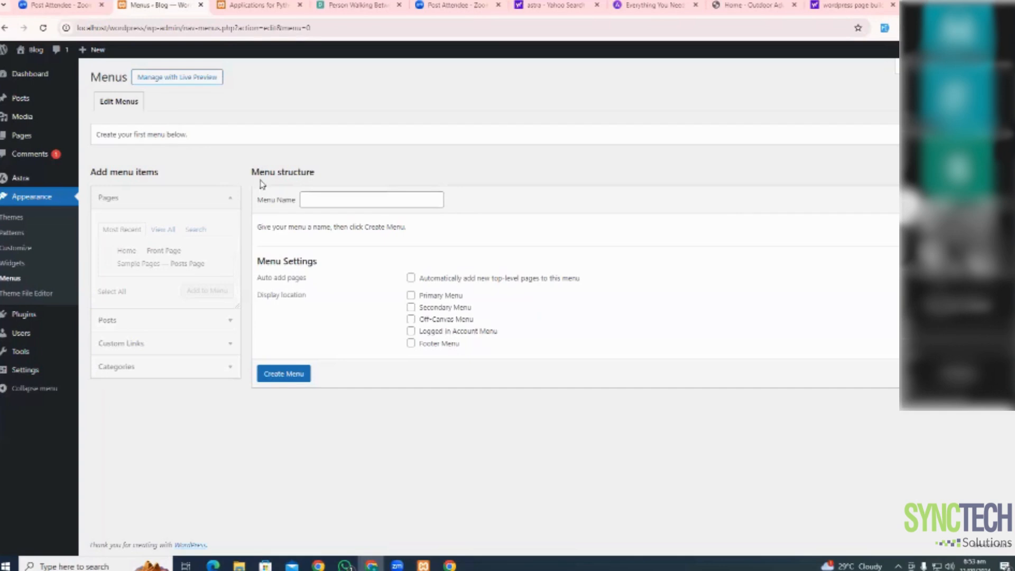
click(333, 200)
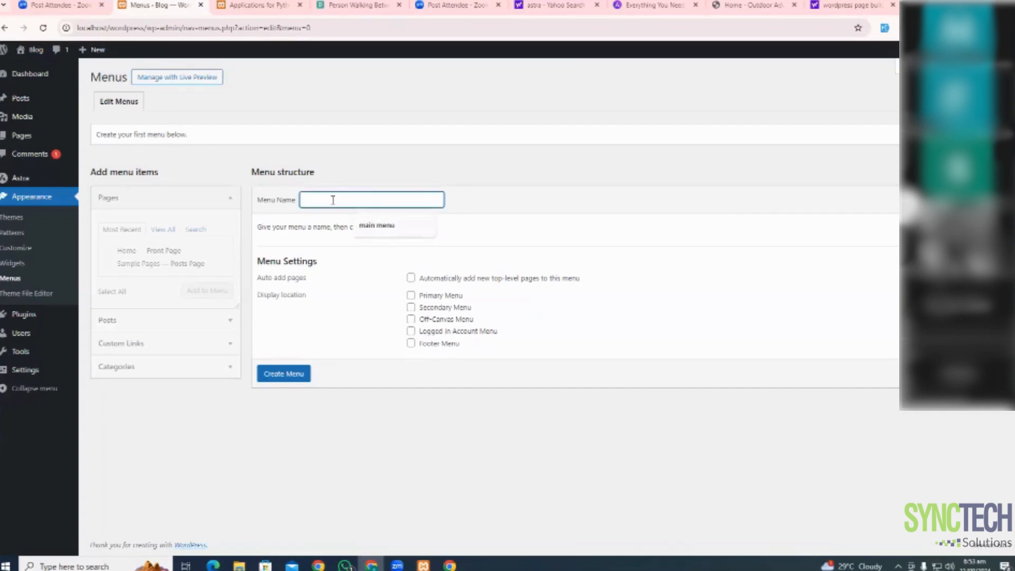
text(Primary Menu)
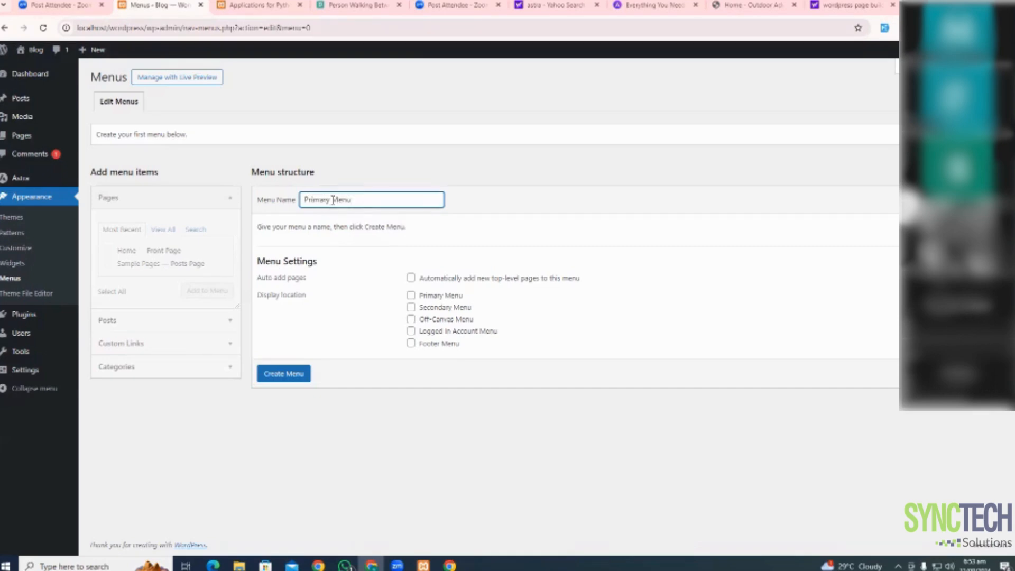
click(299, 376)
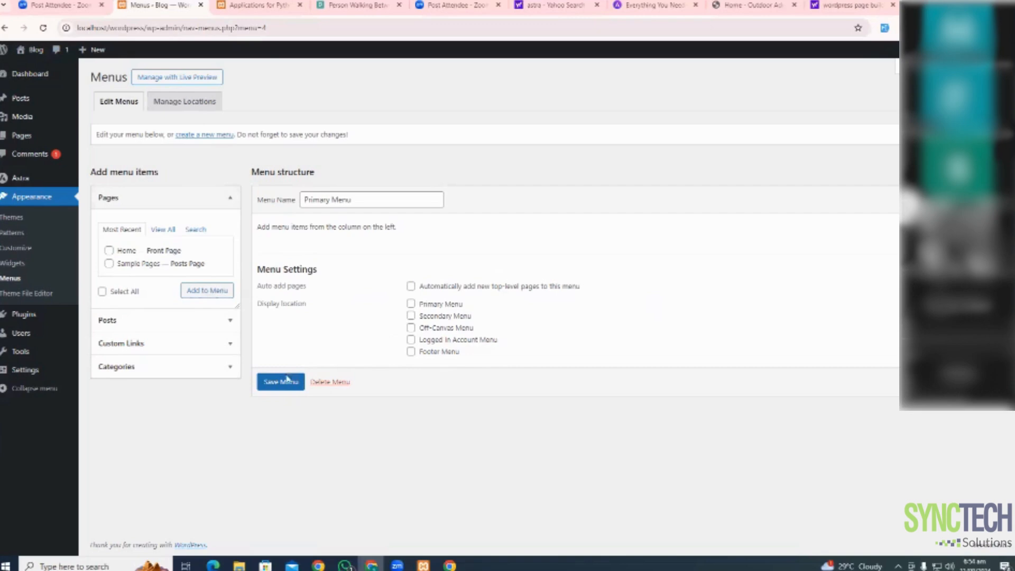
Add the Home and Sample Pages pages to Primary Menu and save the menu
click(294, 390)
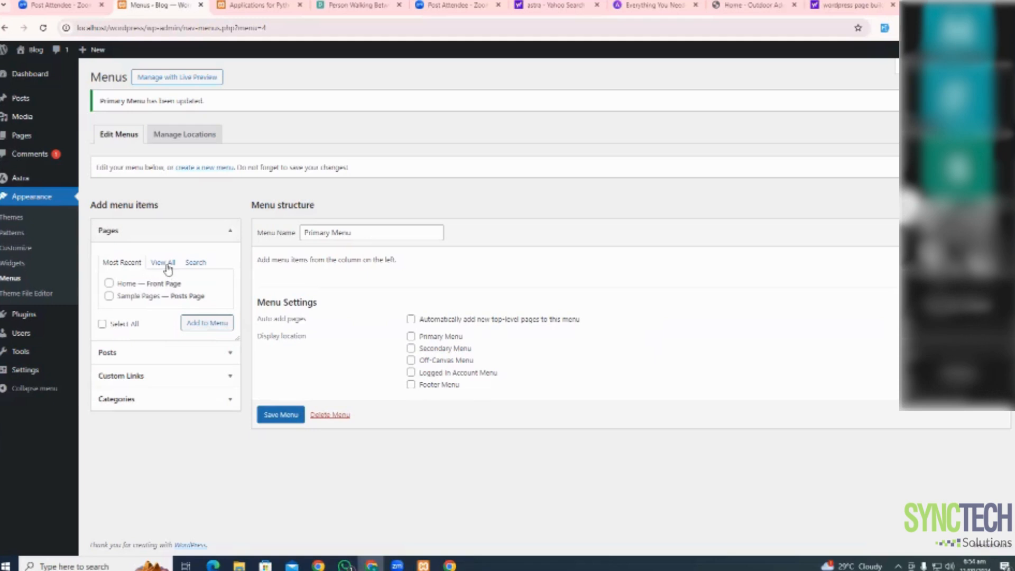
click(109, 285)
click(109, 295)
click(164, 263)
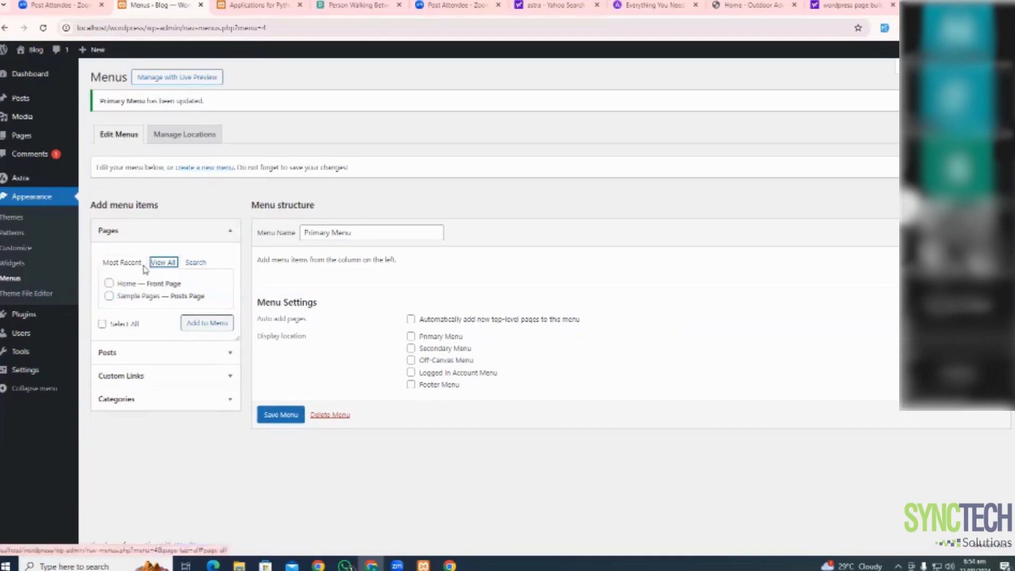
click(122, 263)
click(109, 284)
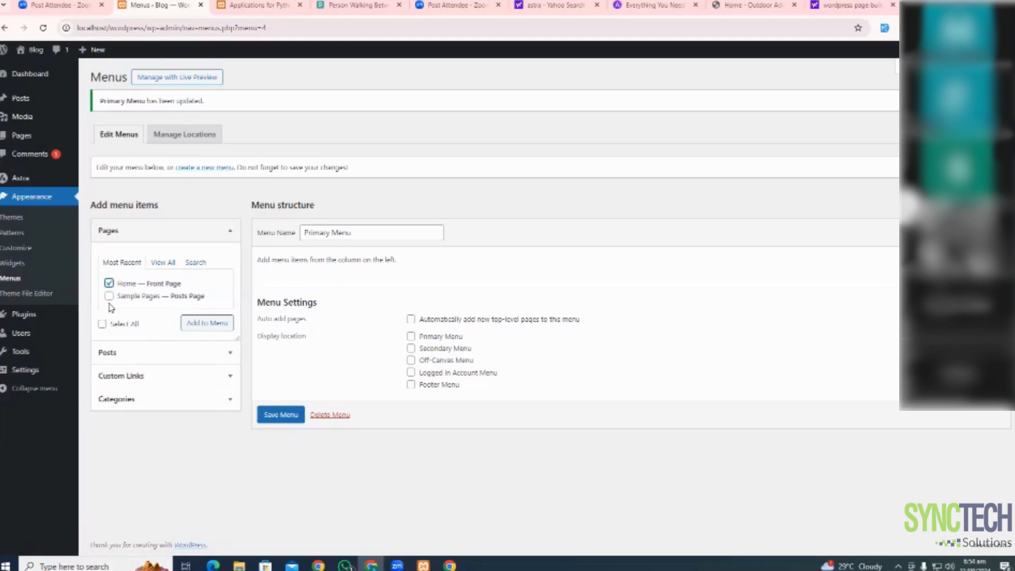
click(109, 296)
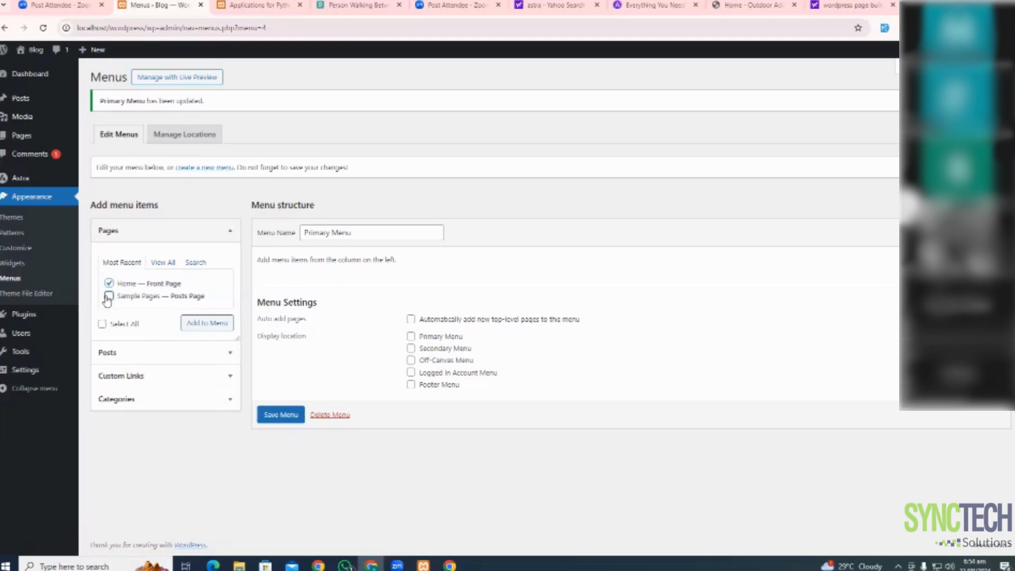
click(206, 326)
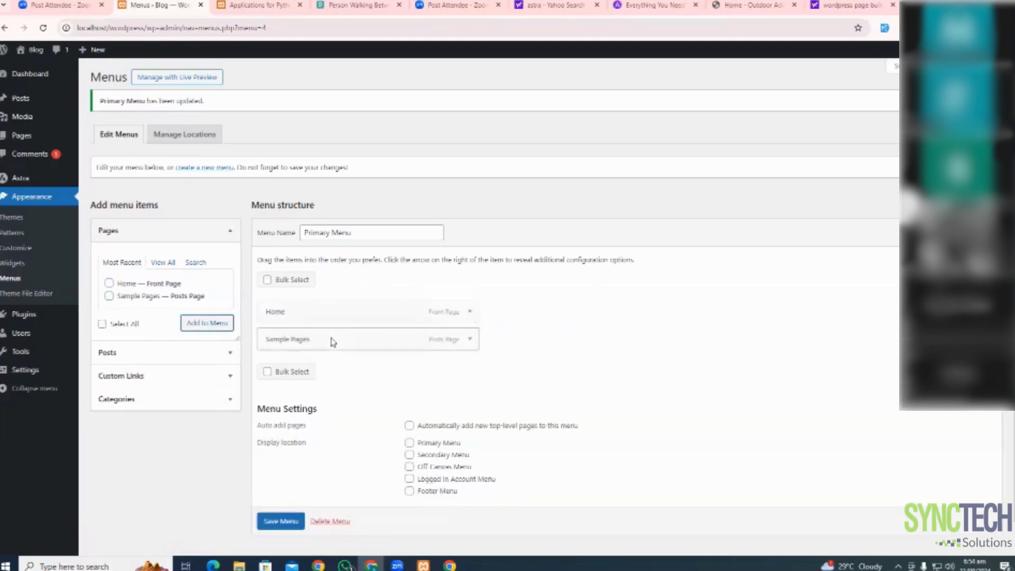
scroll(289, 339, down, 1)
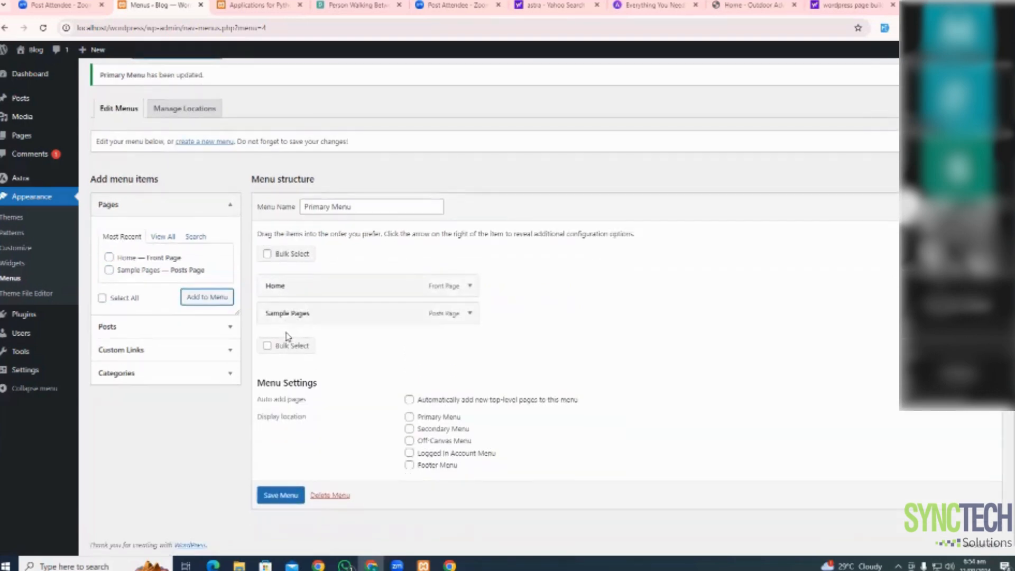
click(271, 500)
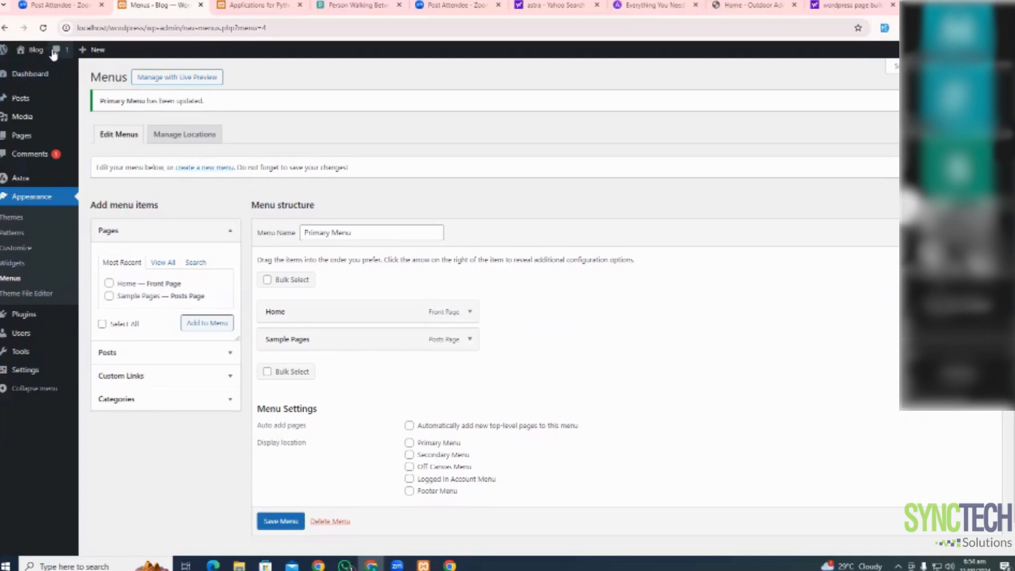
Open the live site in a new tab, re-save the menu, and view the header's Home and Sample Pages links
mouse_move(38, 53)
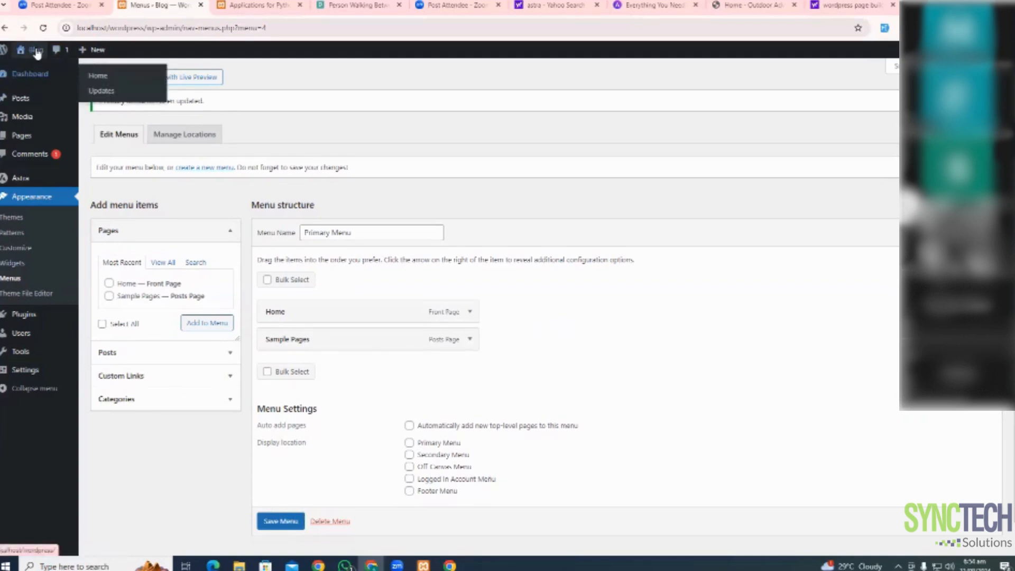
middle_click(30, 70)
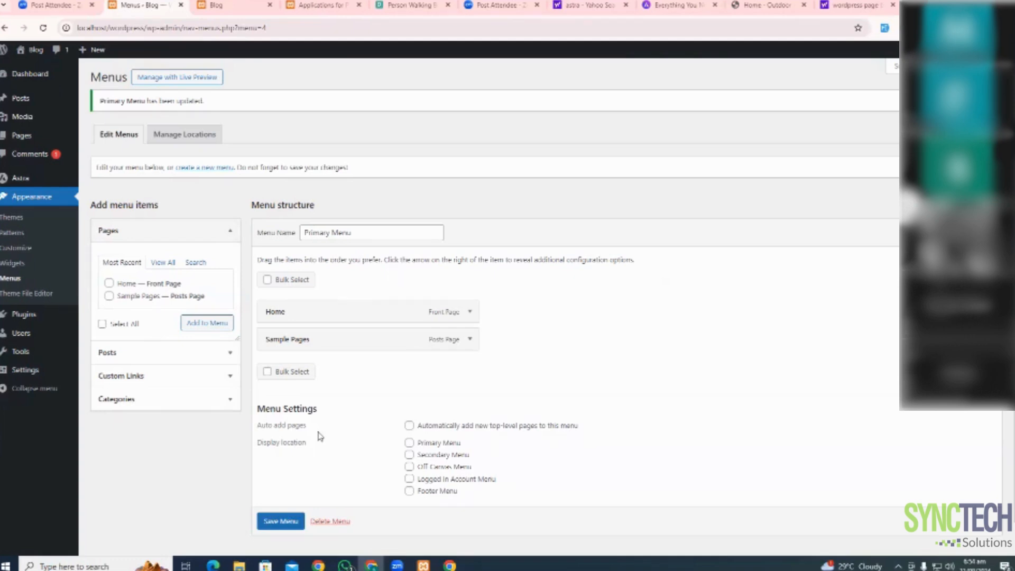
scroll(538, 381, down, 2)
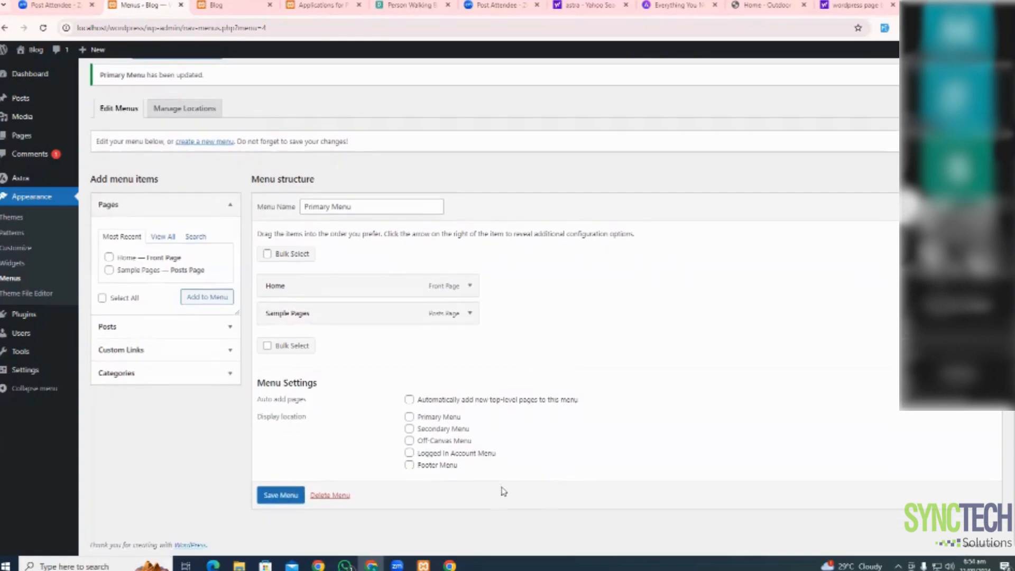
click(277, 498)
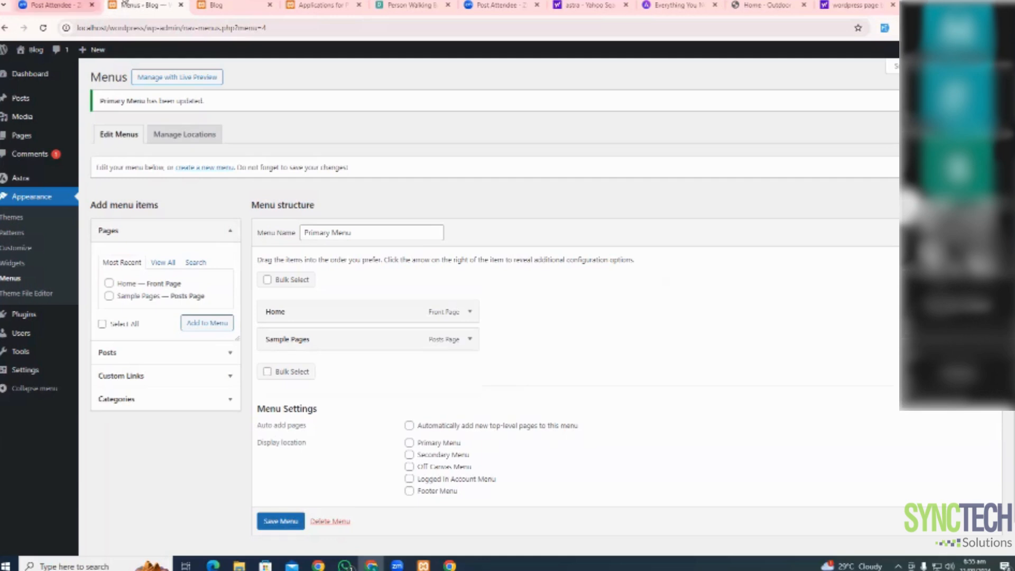
click(215, 6)
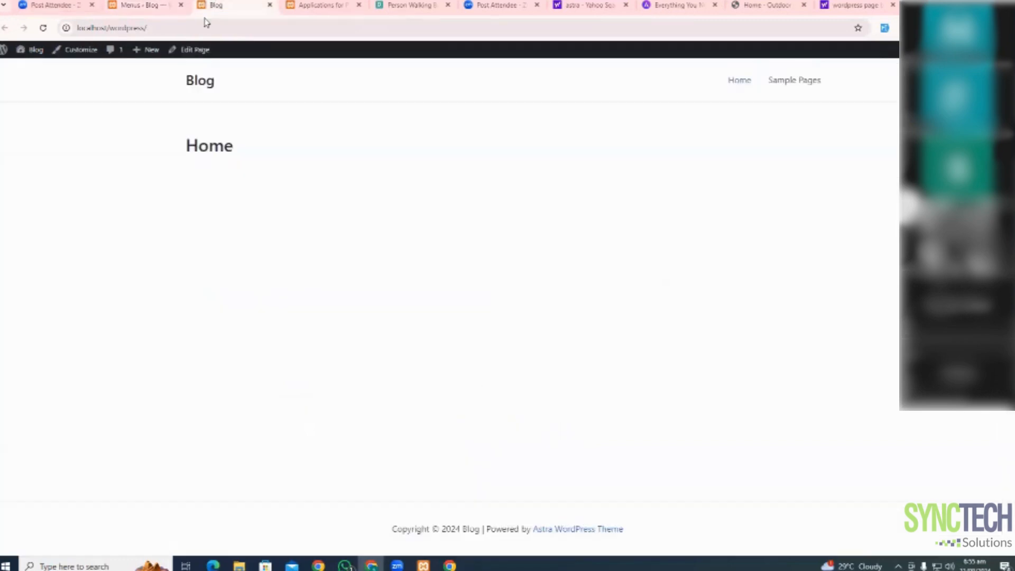
click(43, 27)
In Reading settings, make Sample Pages the static homepage, save, and view the front page
click(125, 8)
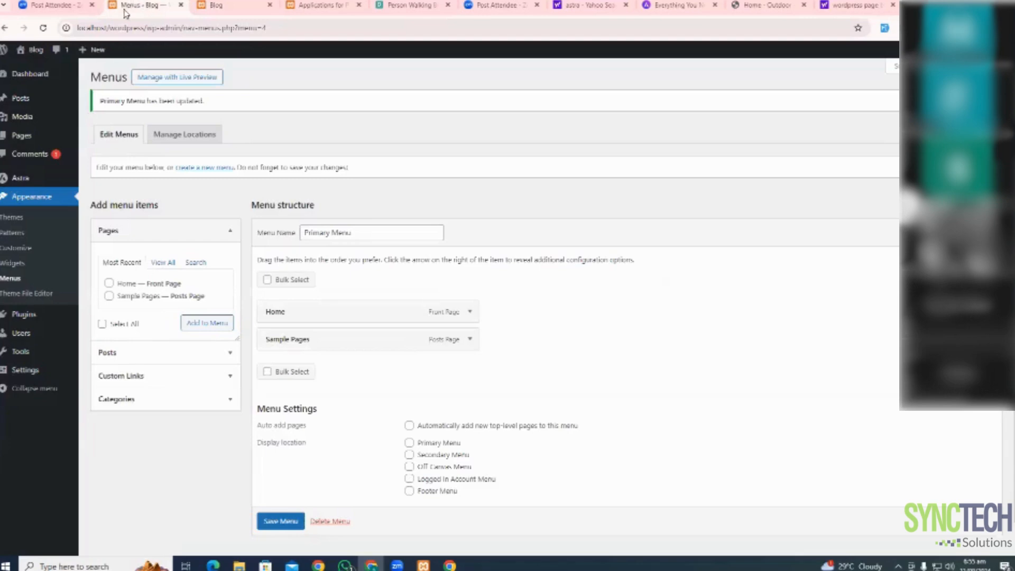
mouse_move(22, 122)
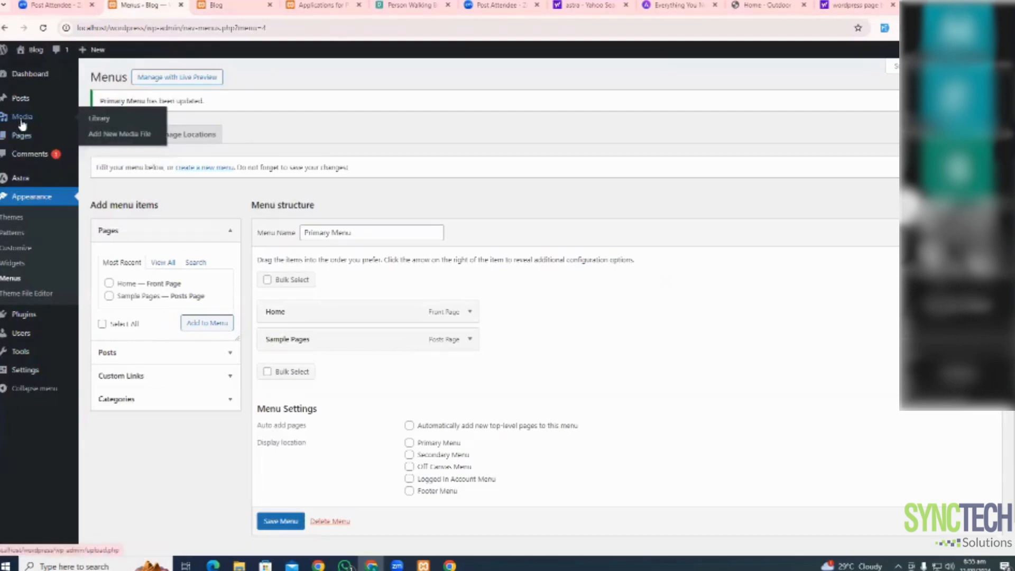
mouse_move(24, 316)
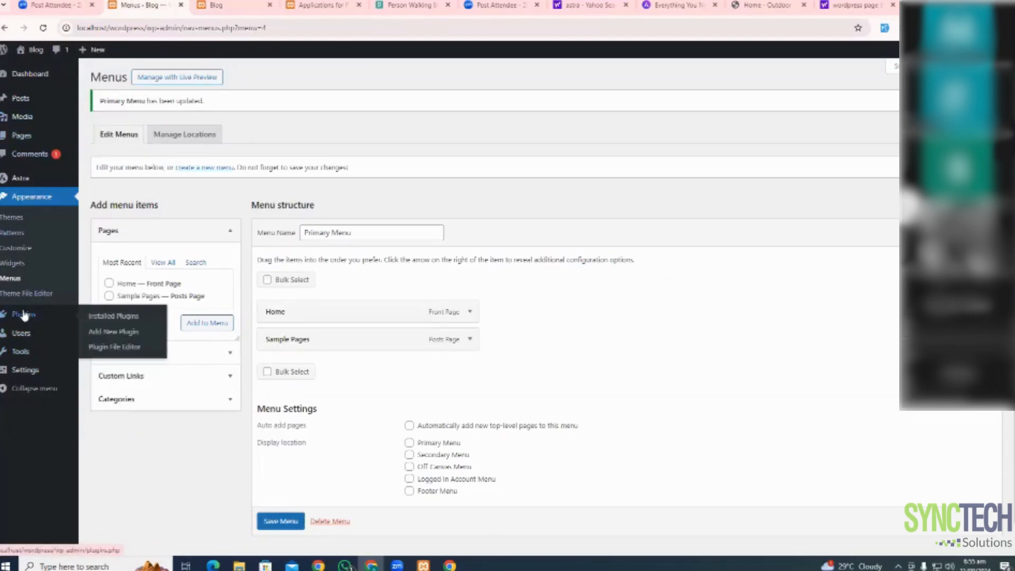
mouse_move(32, 370)
click(145, 396)
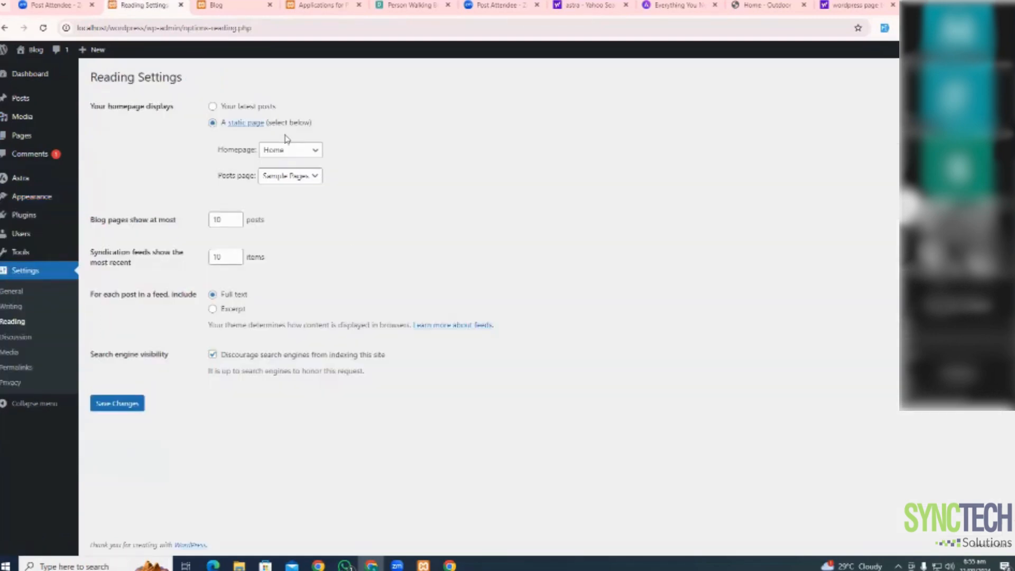
click(291, 151)
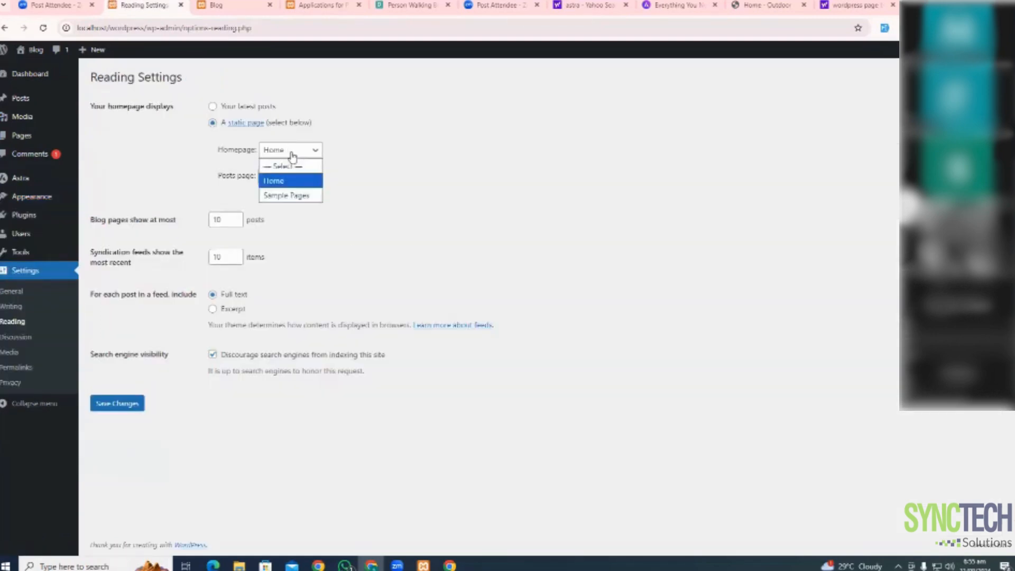
click(286, 195)
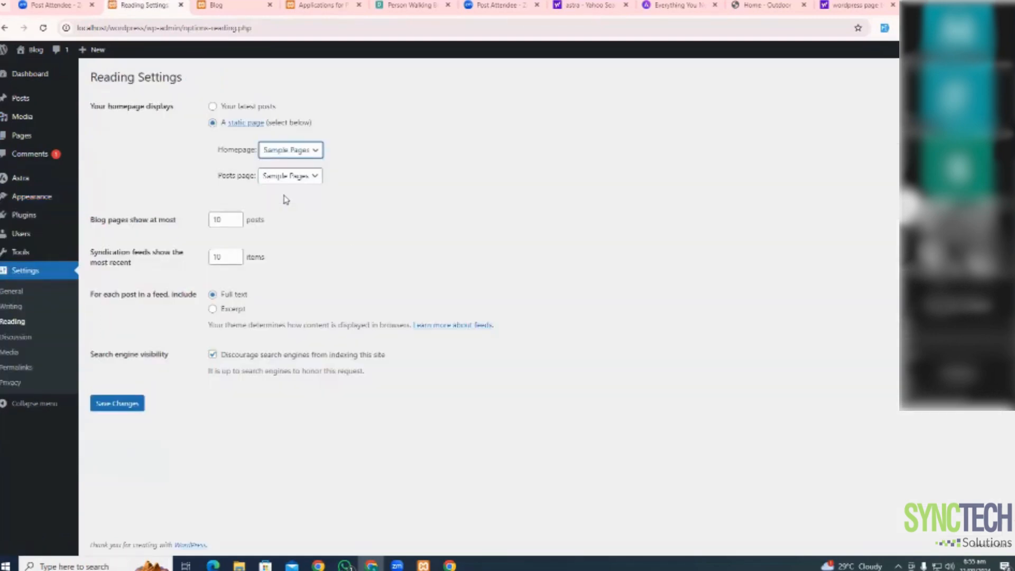
click(125, 404)
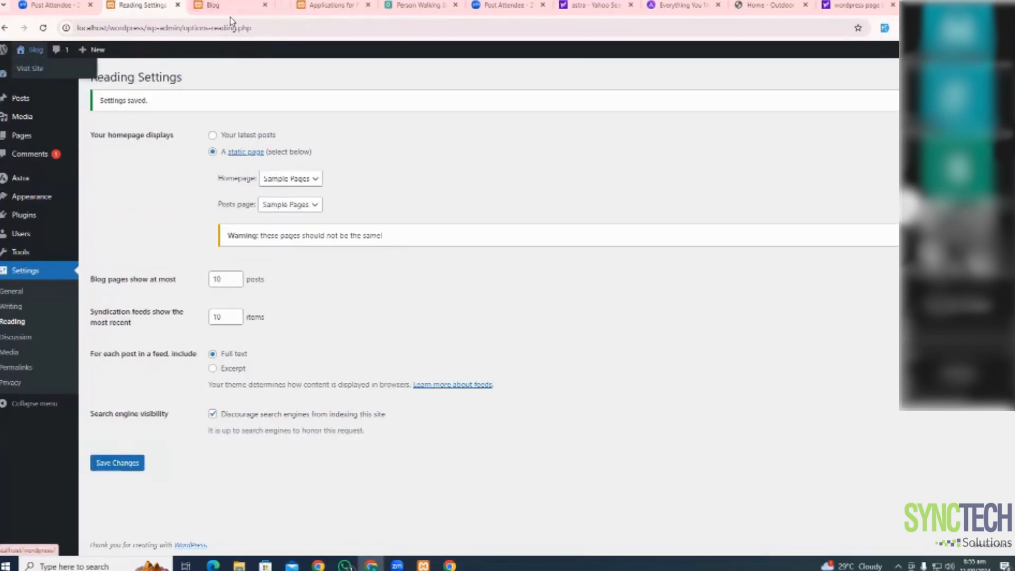
click(286, 5)
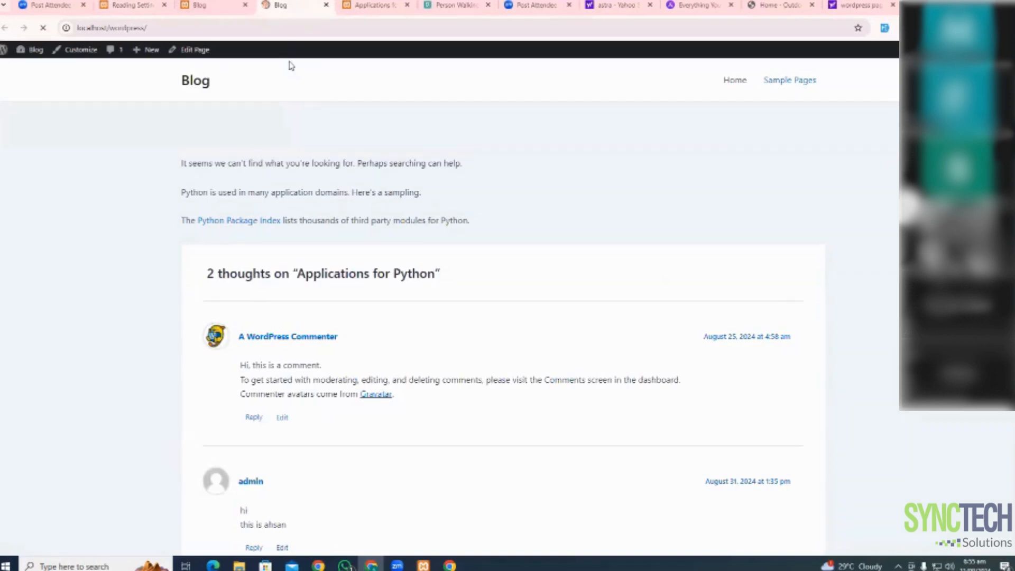
drag(176, 86, 858, 97)
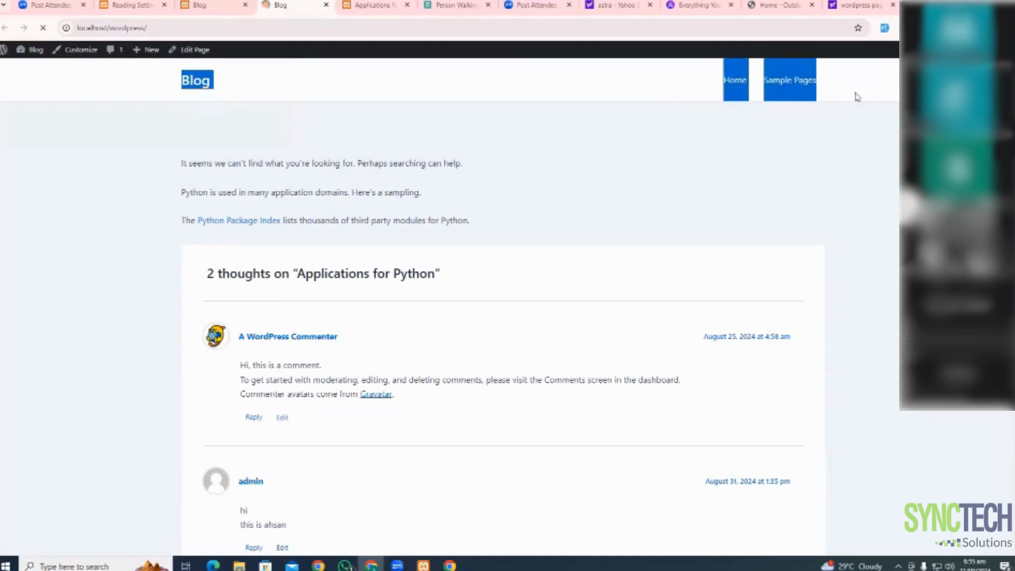
click(853, 99)
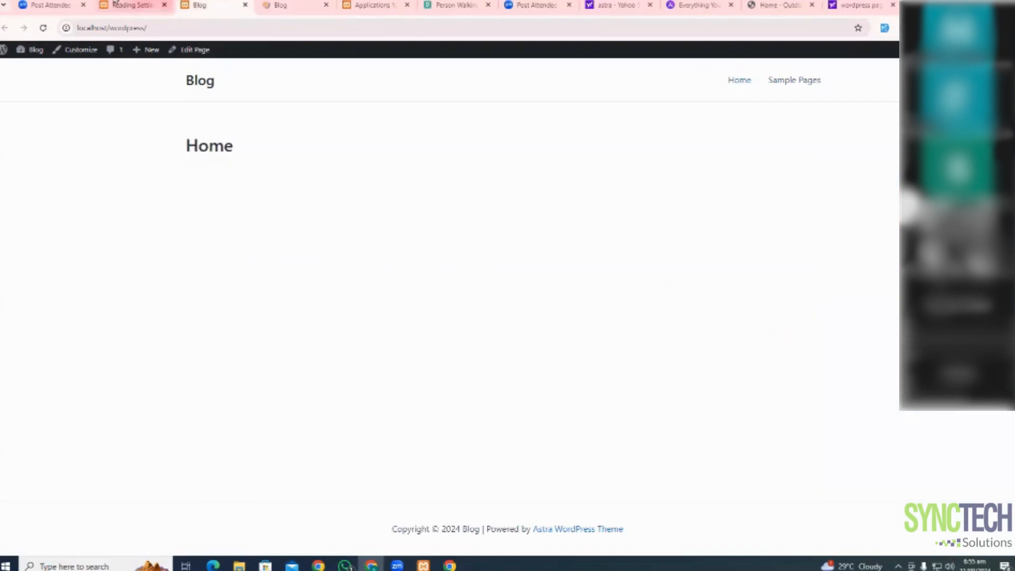
click(118, 5)
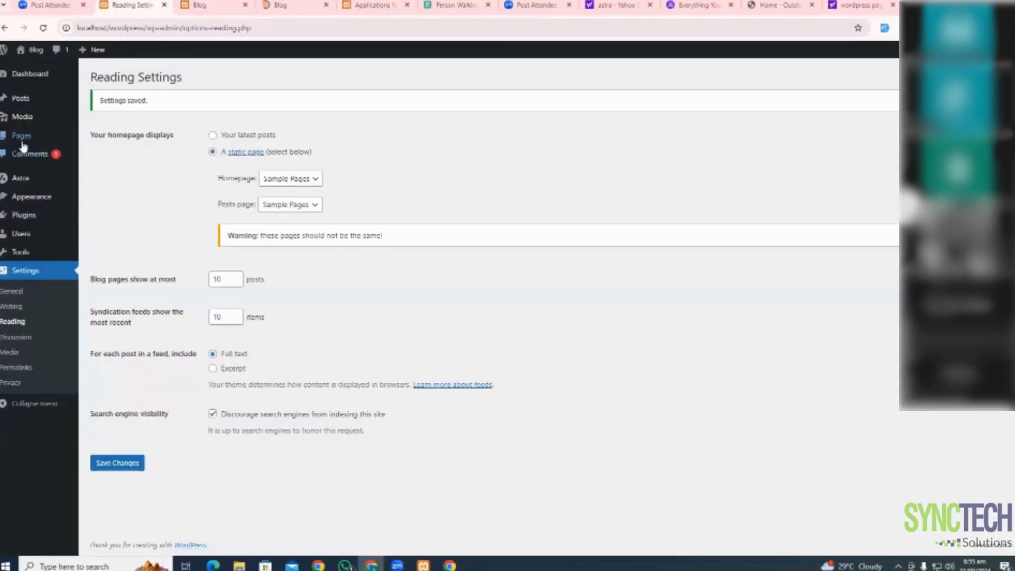
mouse_move(24, 170)
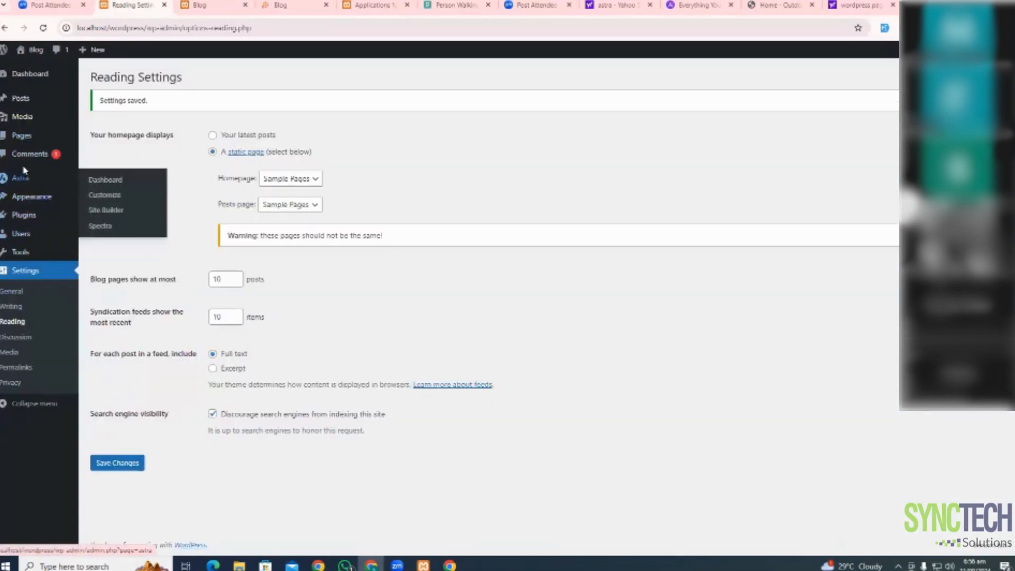
click(279, 4)
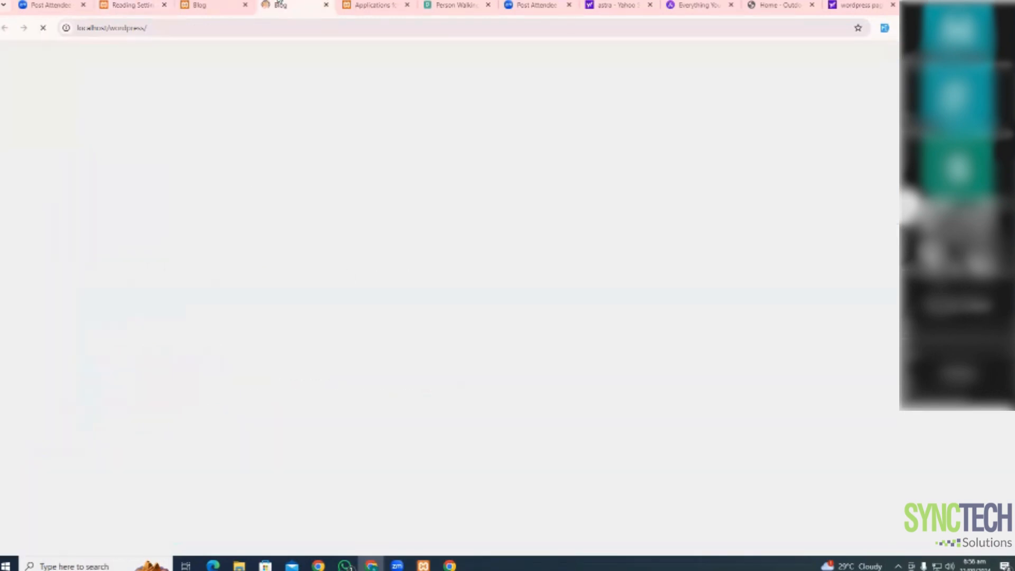
click(227, 7)
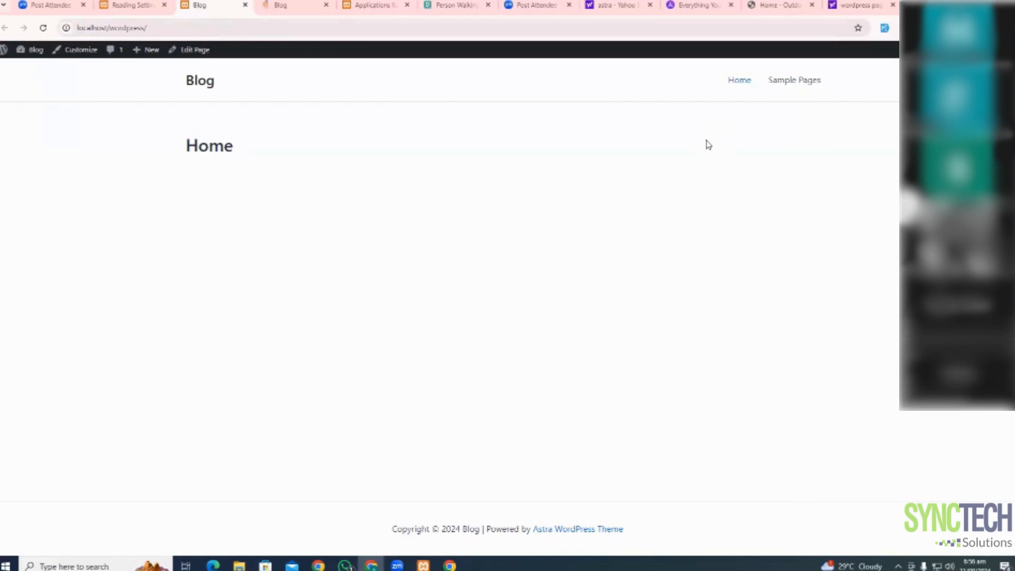
click(132, 5)
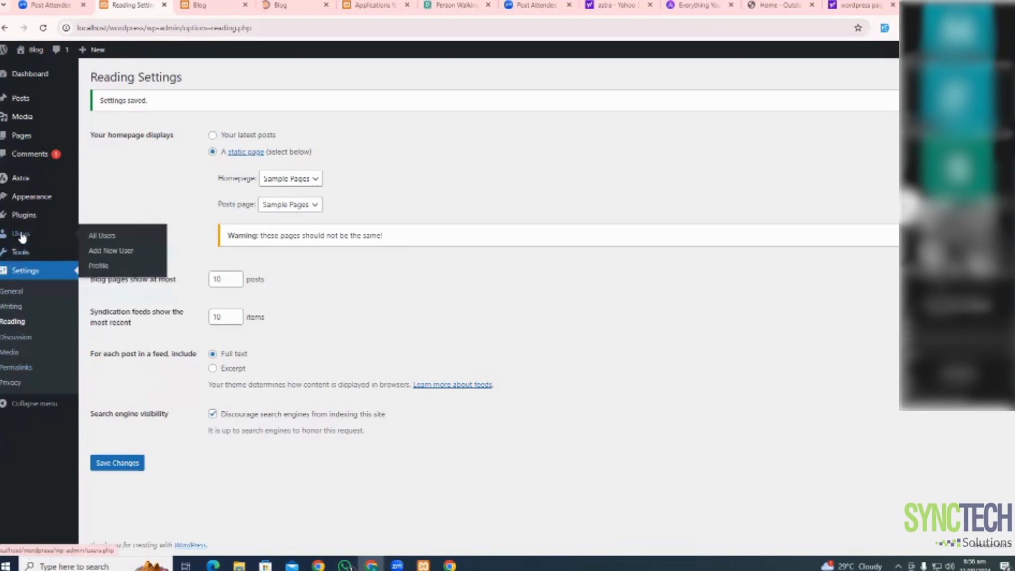
mouse_move(32, 197)
click(89, 261)
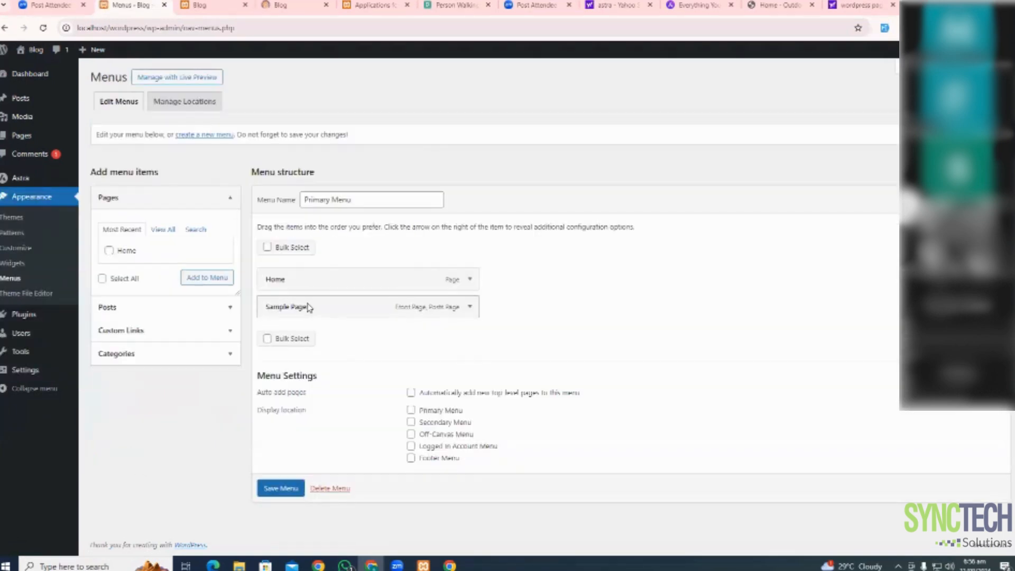
Nest Sample Pages as a sub item under Home in Primary Menu and save
drag(324, 311, 340, 311)
mouse_move(339, 309)
mouse_down()
mouse_move(307, 308)
mouse_move(334, 306)
mouse_up()
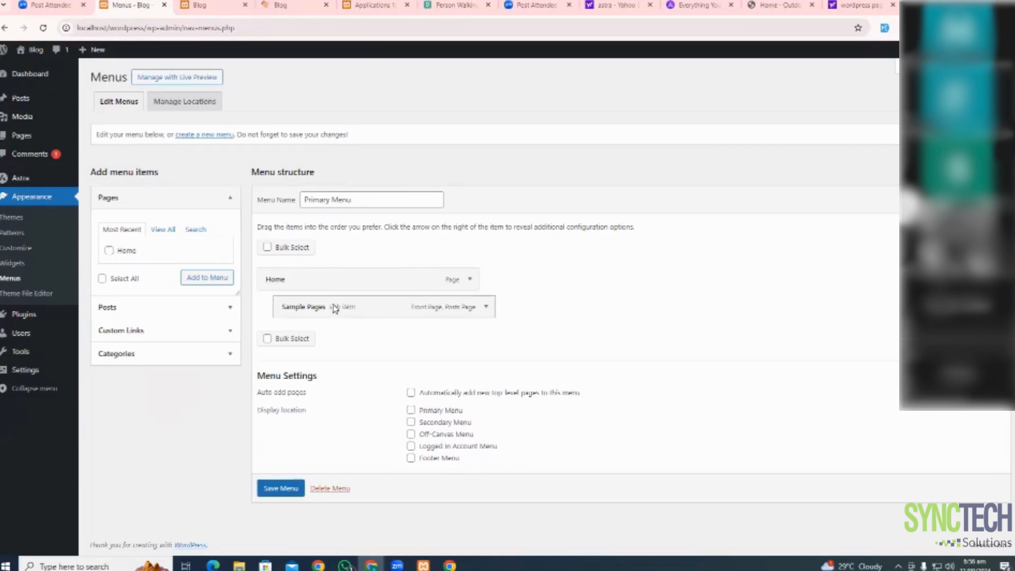
click(274, 492)
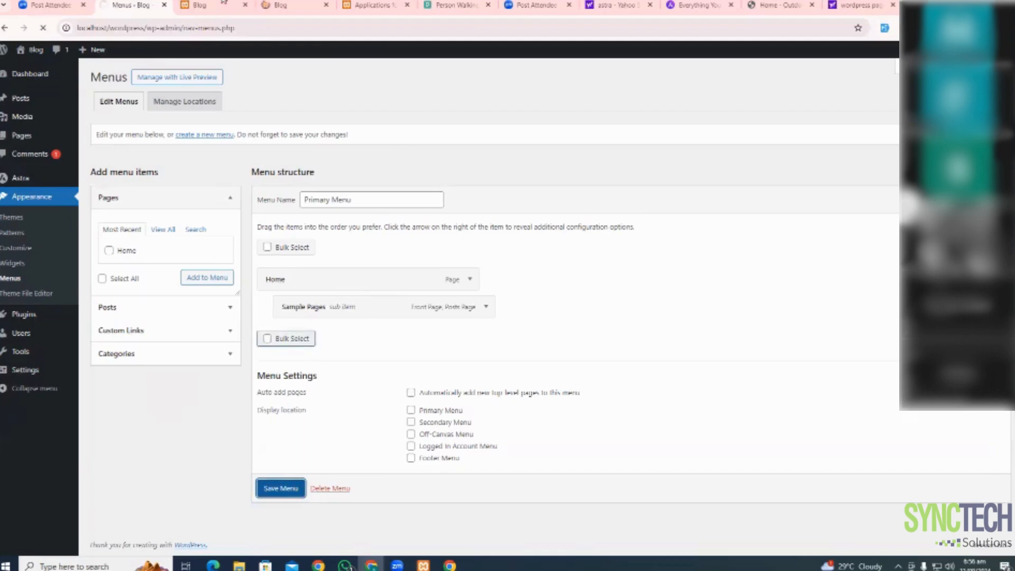
Check the live site for the nested menu, closing a duplicate tab and stopping stalled loads
click(214, 5)
click(44, 27)
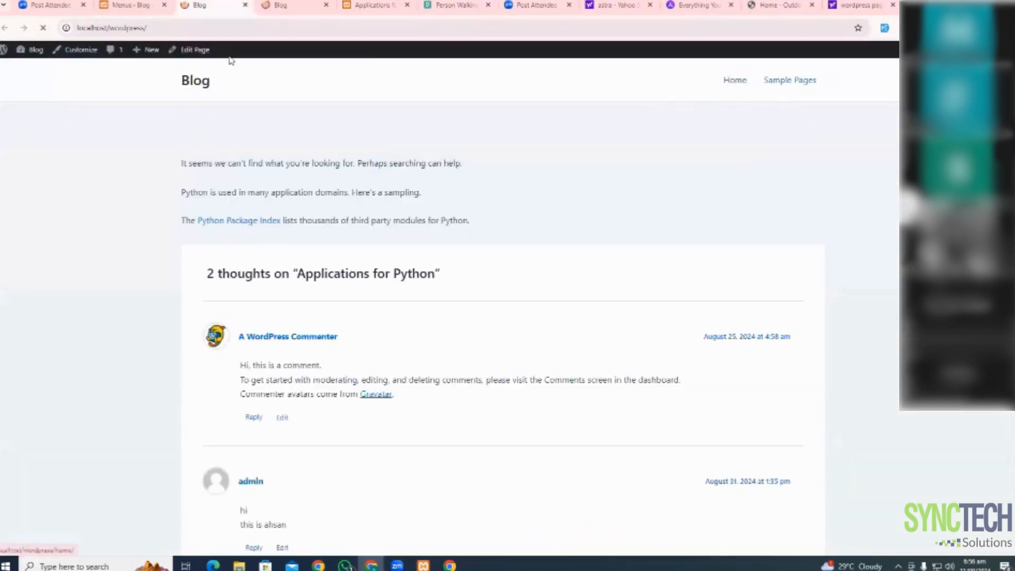
click(294, 6)
click(245, 6)
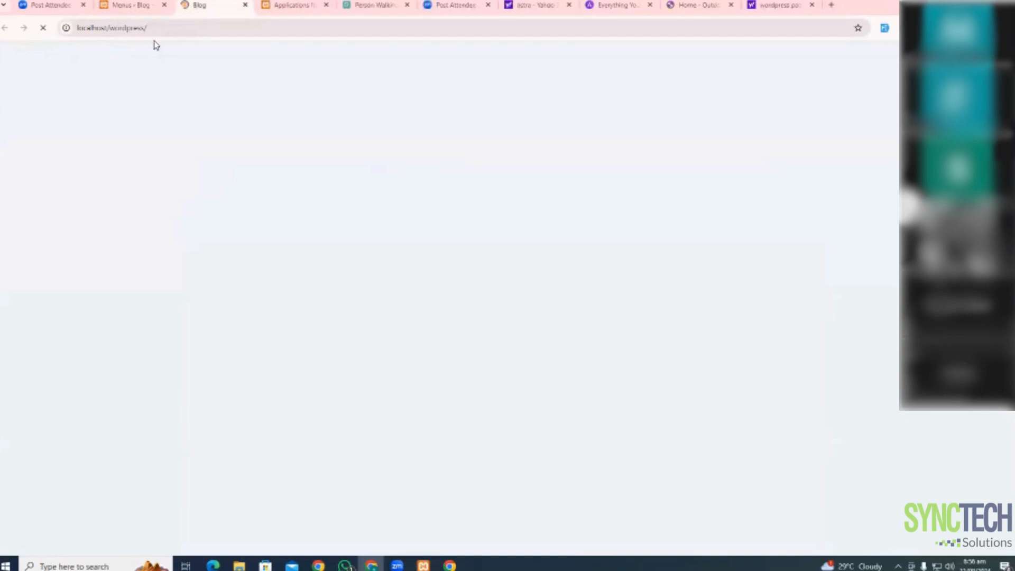
click(43, 28)
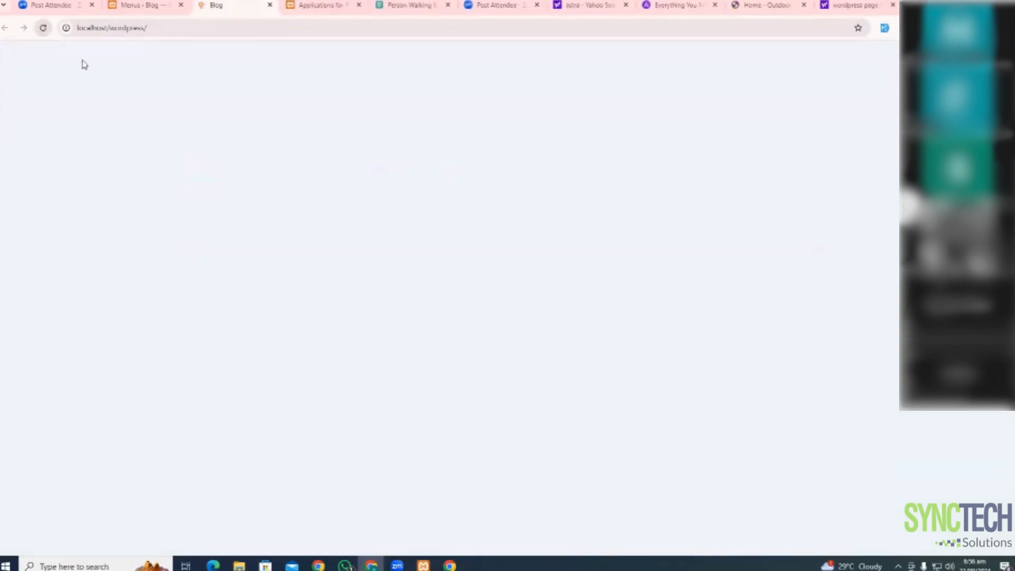
click(136, 5)
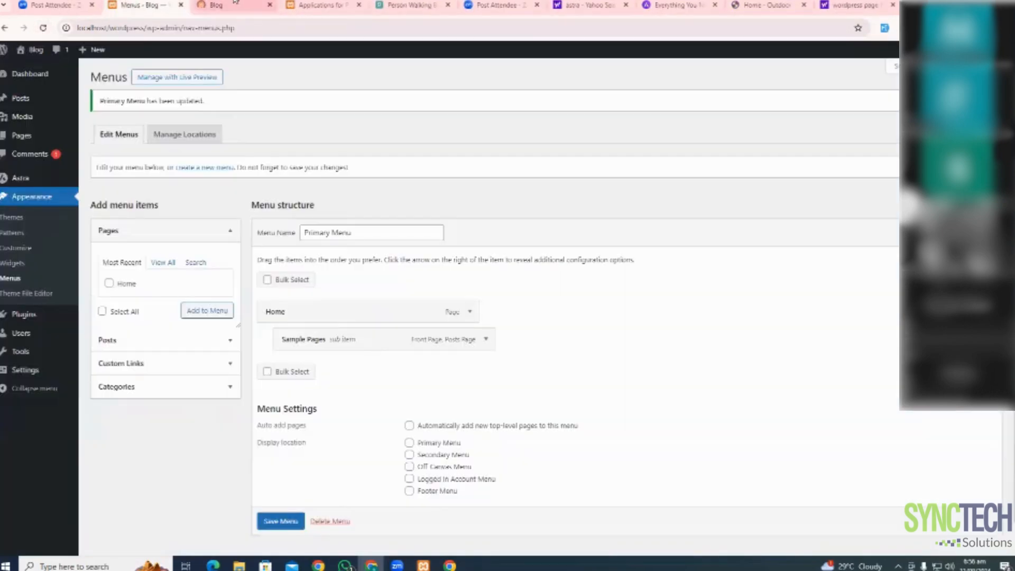
click(196, 5)
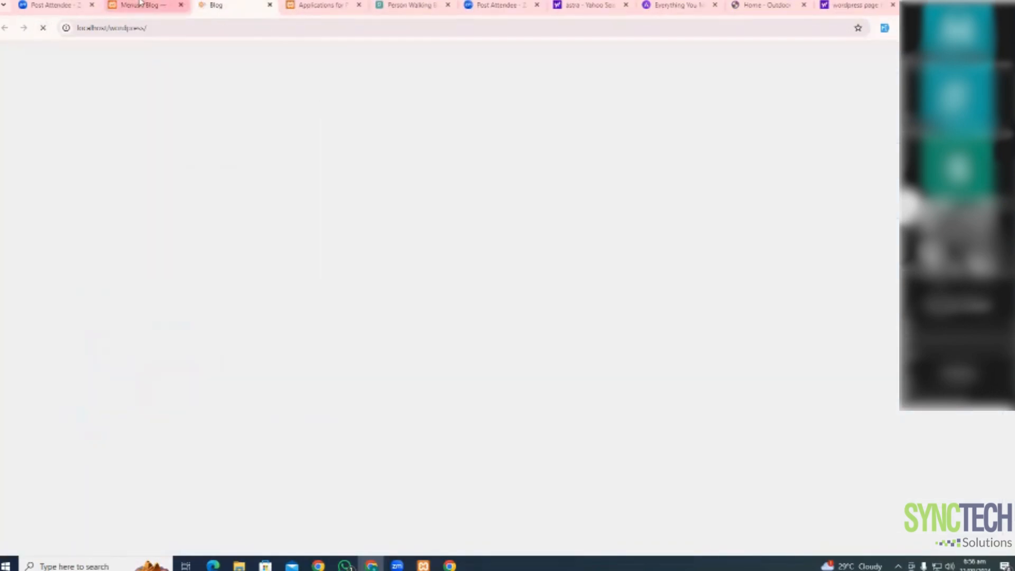
click(140, 5)
click(217, 5)
click(42, 28)
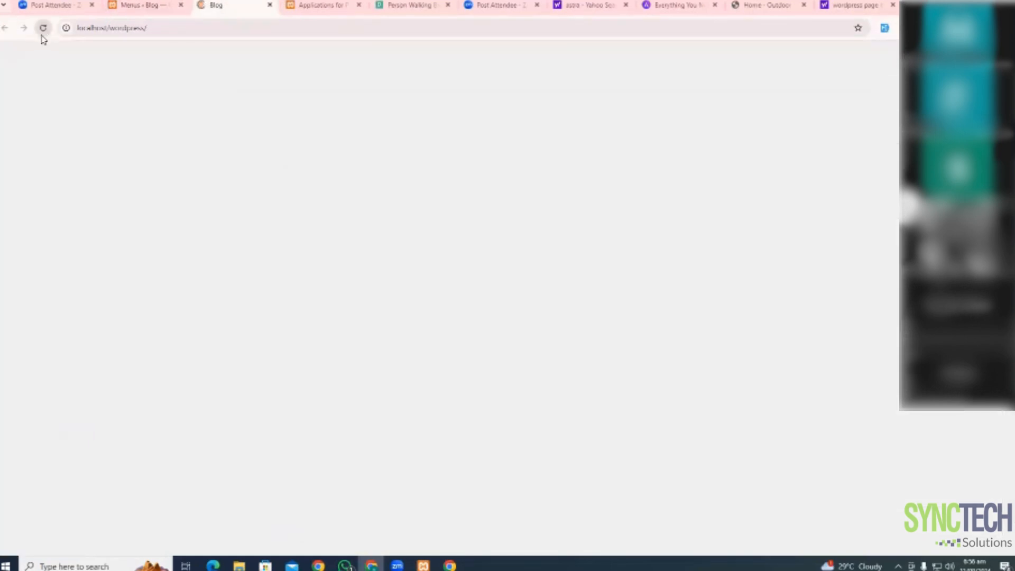
click(169, 3)
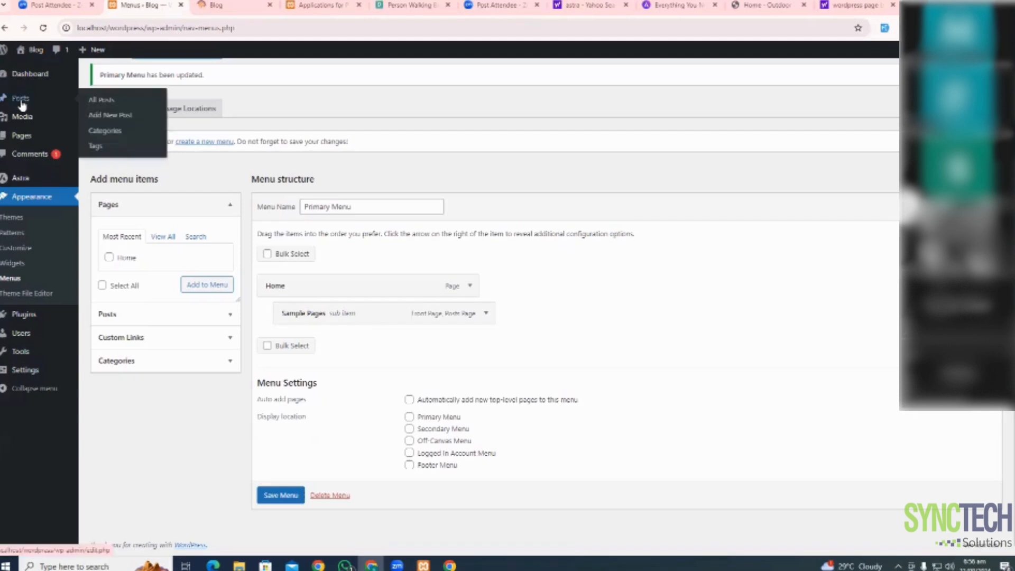
From All Pages, add a page titled 'new page' and publish it
mouse_move(24, 136)
click(117, 143)
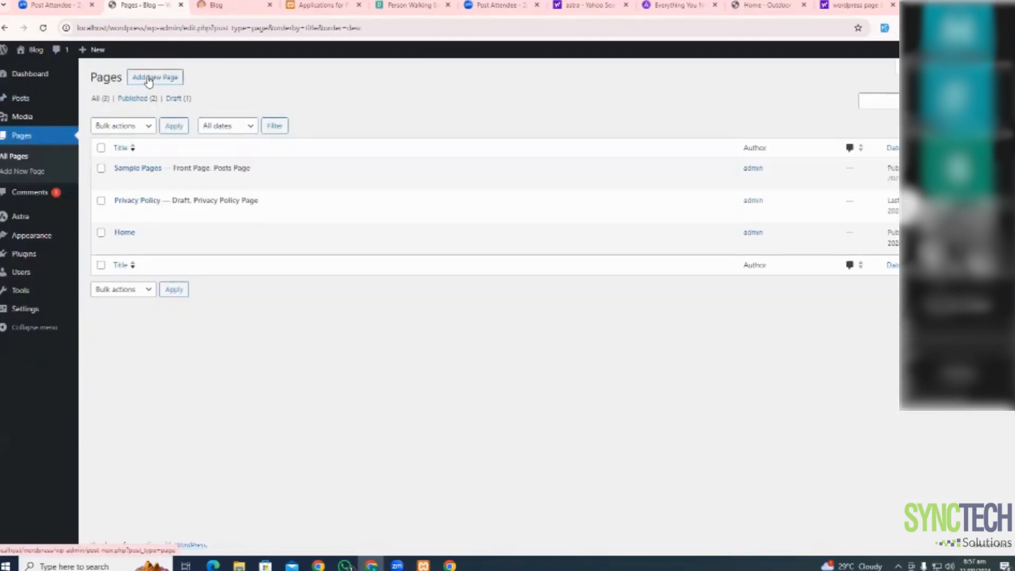
click(148, 78)
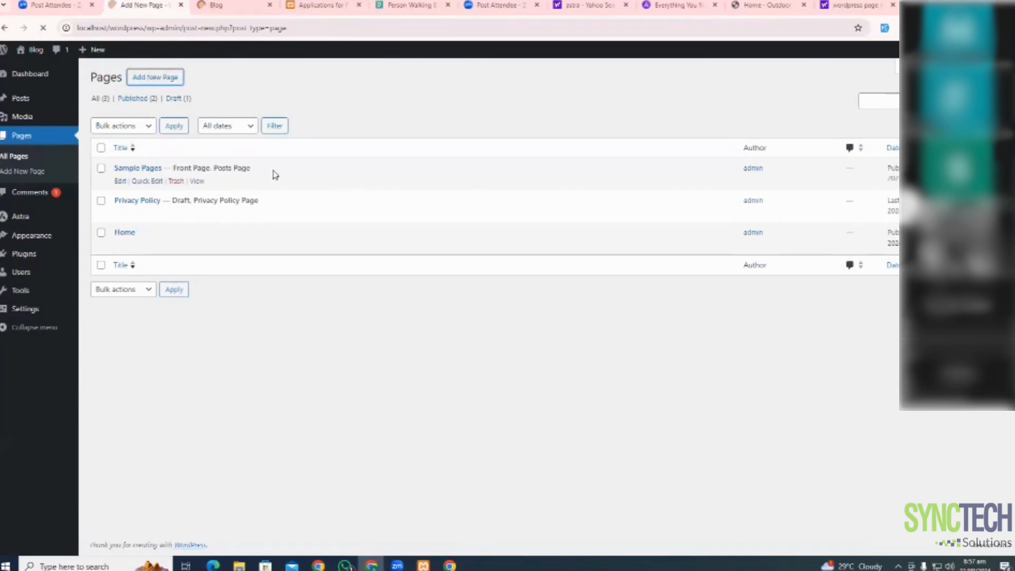
text(new)
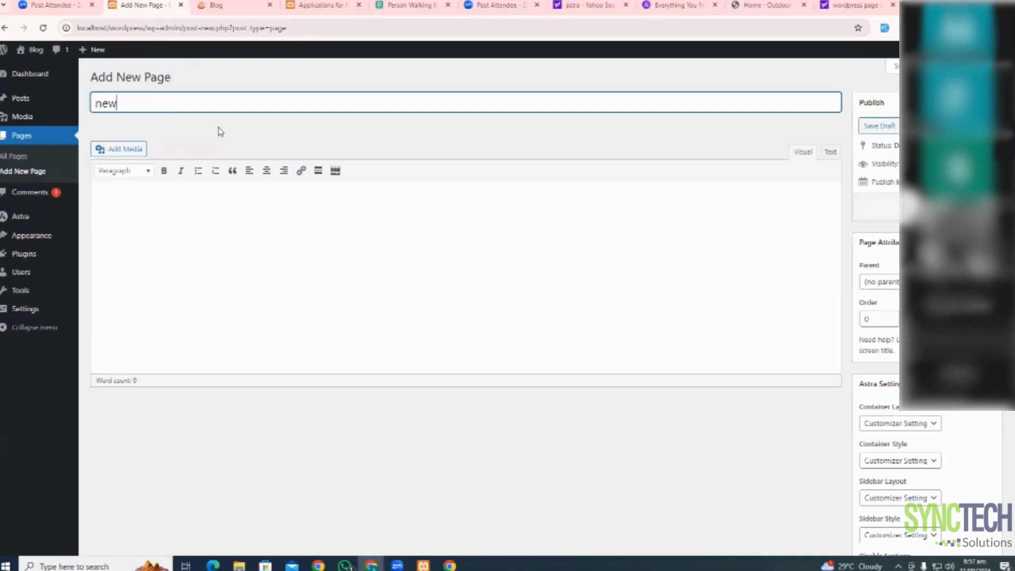
text( [page)
key(Tab)
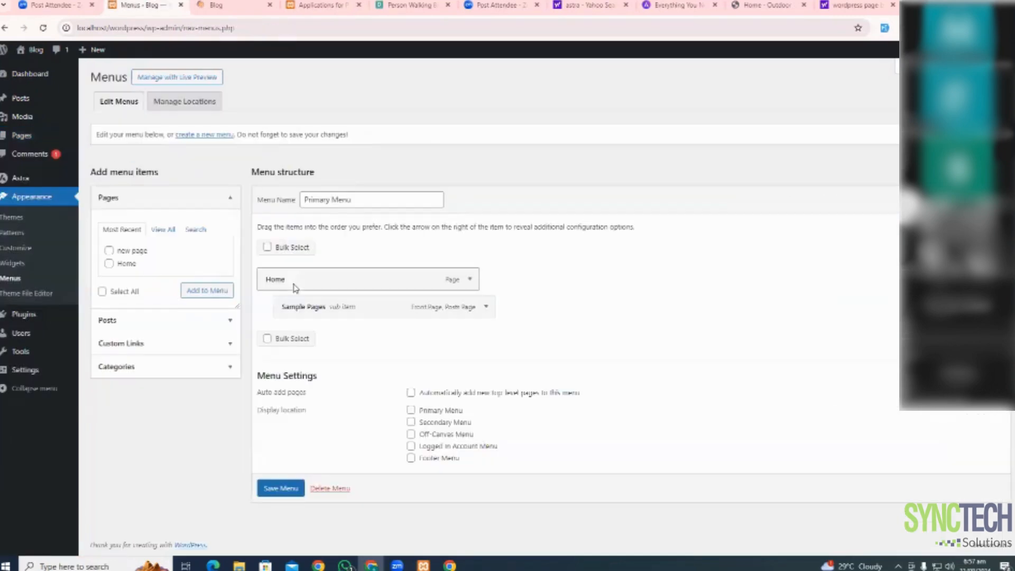
Add 'new page' to Primary Menu under Sample Pages, save, and bring up XAMPP Control Panel
click(109, 252)
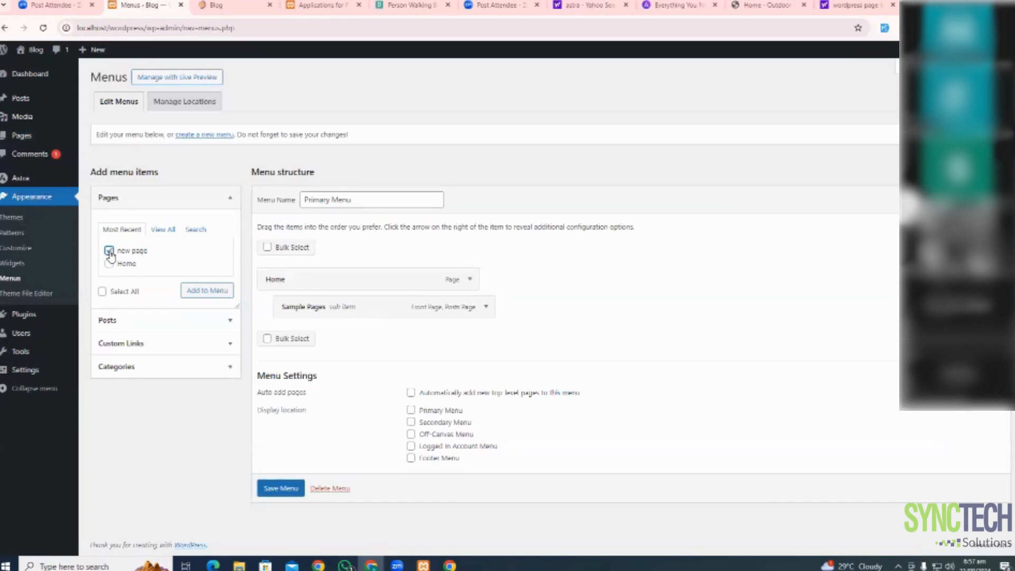
click(195, 295)
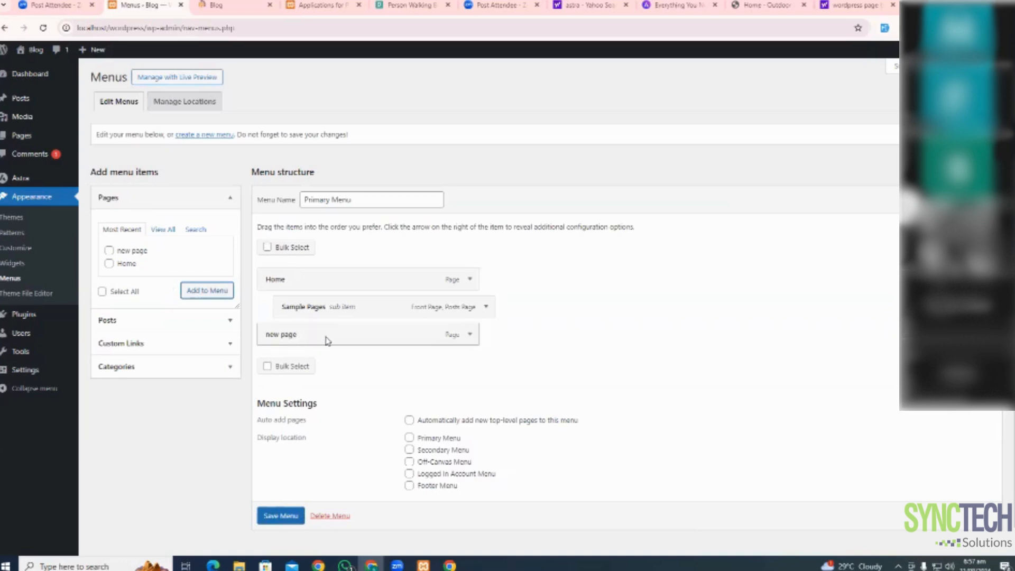
drag(348, 340, 332, 339)
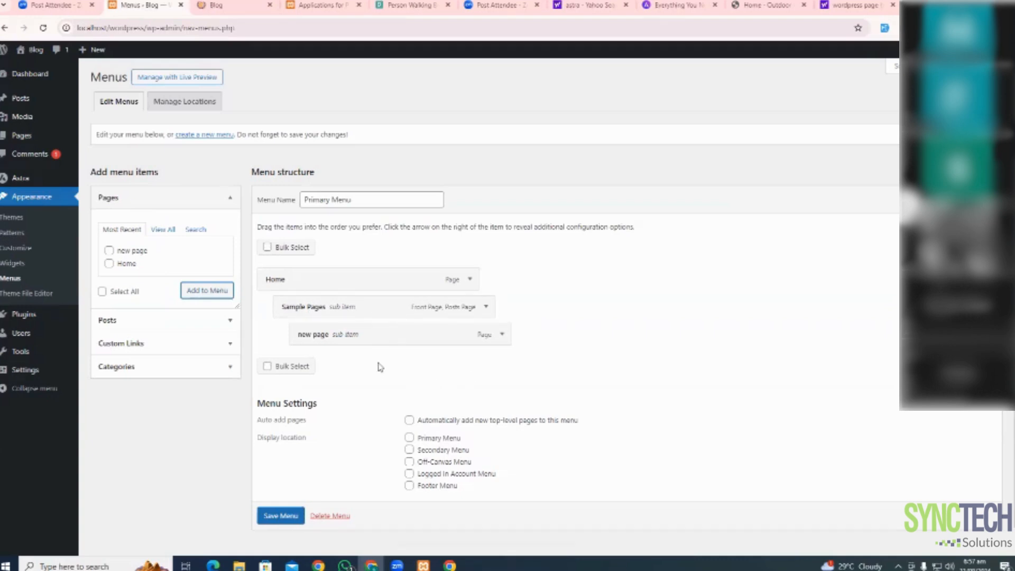
scroll(354, 361, down, 1)
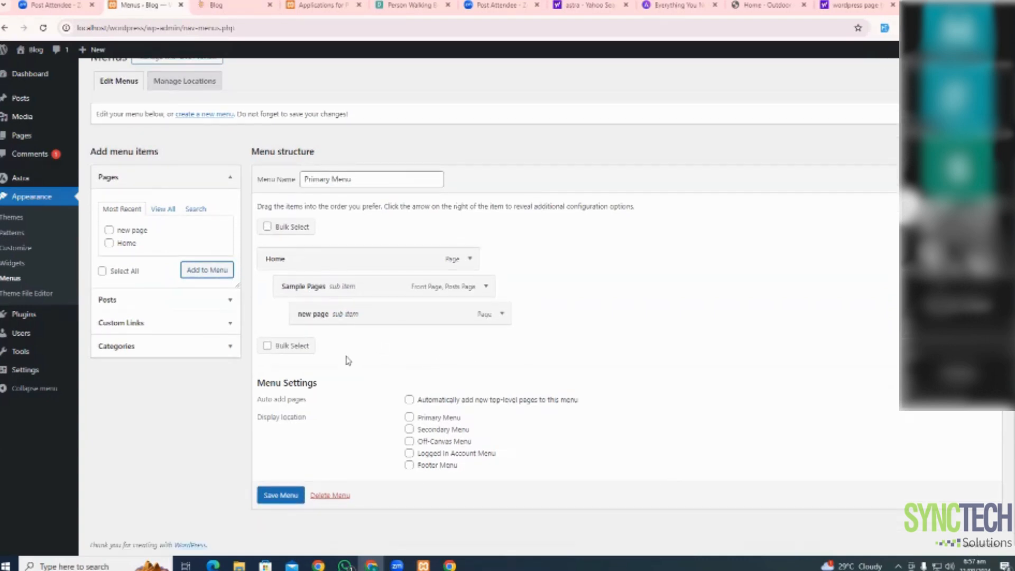
click(264, 497)
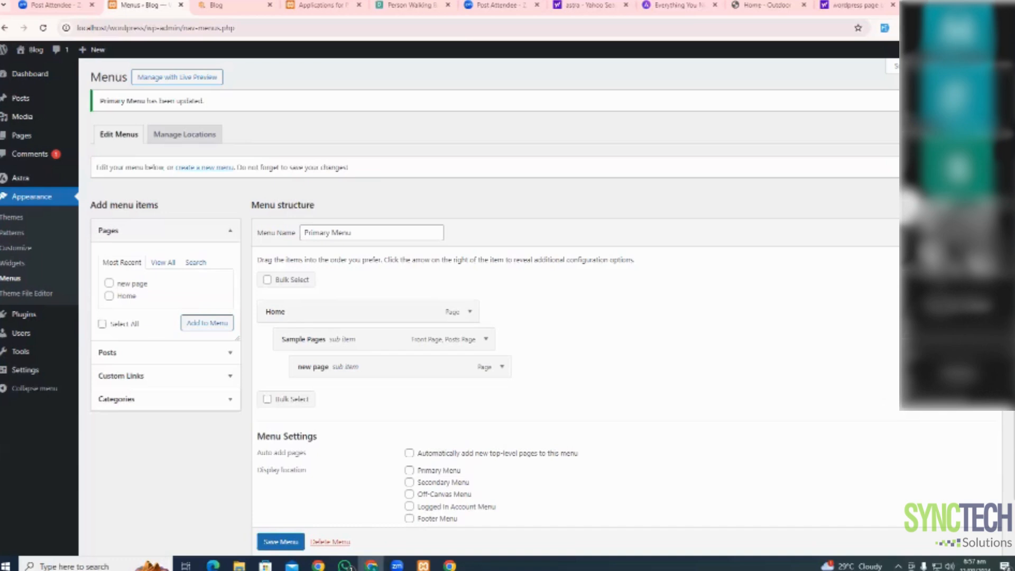
click(424, 565)
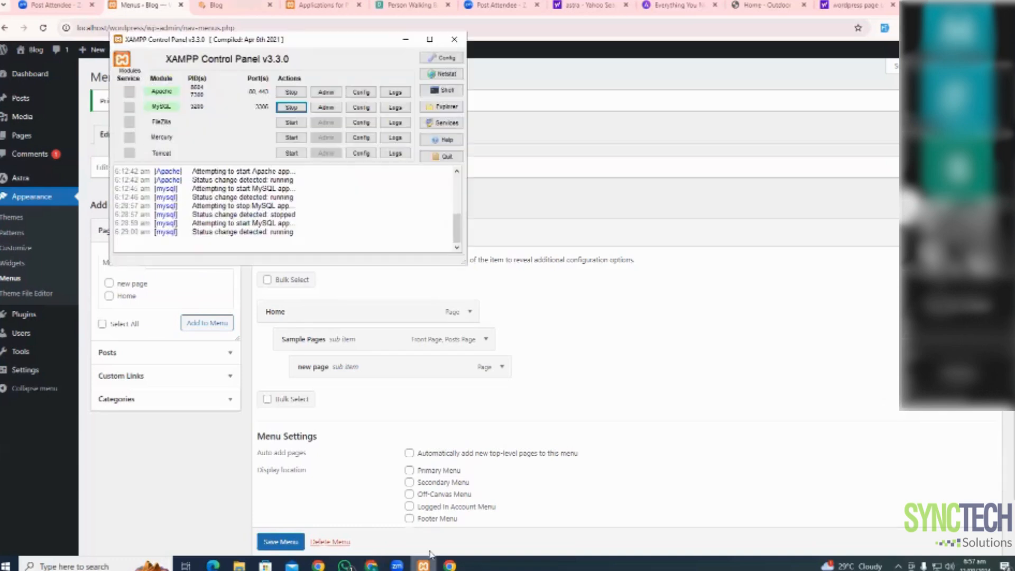
Open phpMyAdmin and edit the admin row of the wordpress wp_users table
click(327, 108)
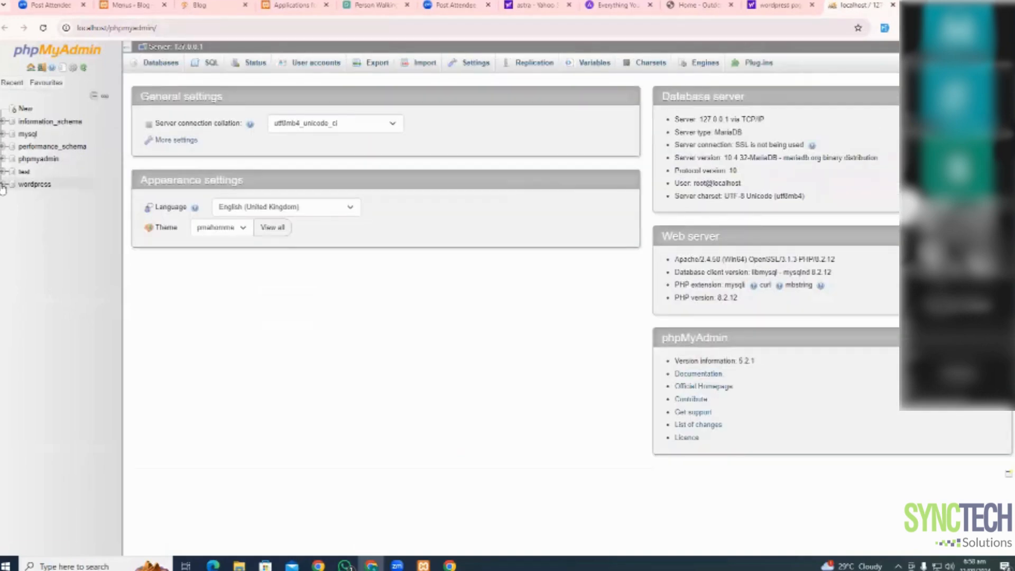
click(3, 184)
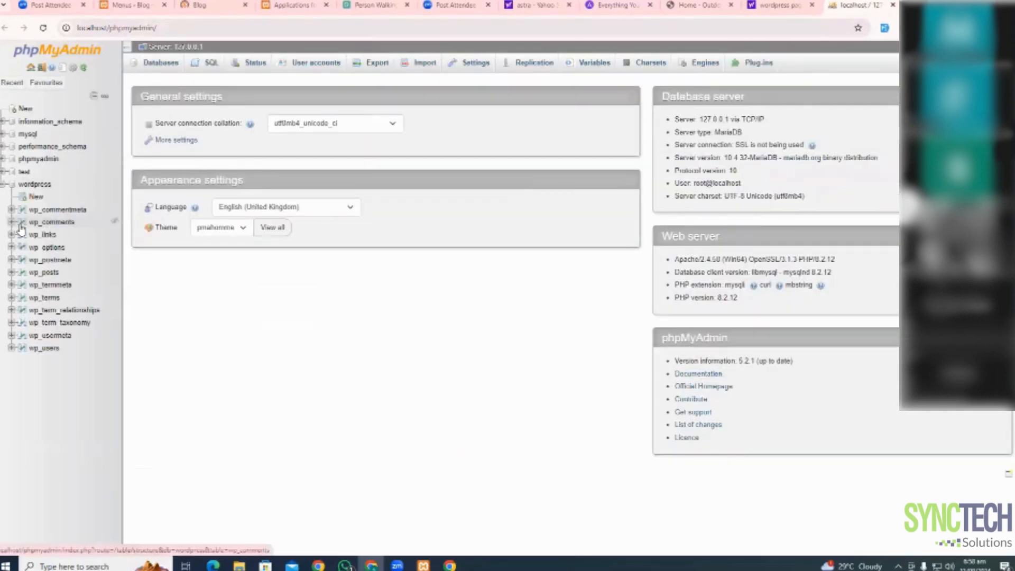
click(47, 348)
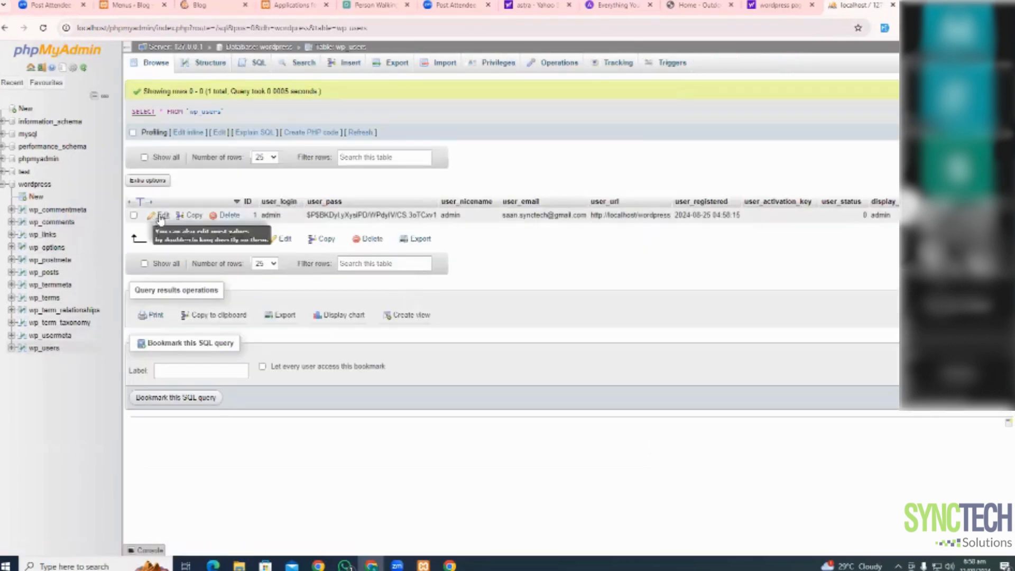
click(160, 215)
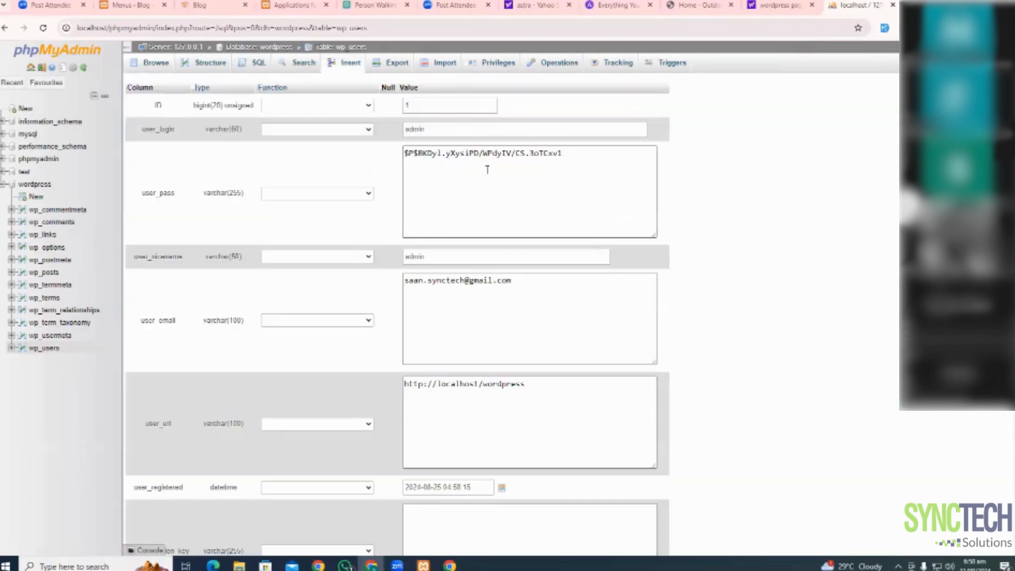
Replace the admin's user_pass with a new password, set its function to MD5, and save
click(447, 153)
key(ctrl+a)
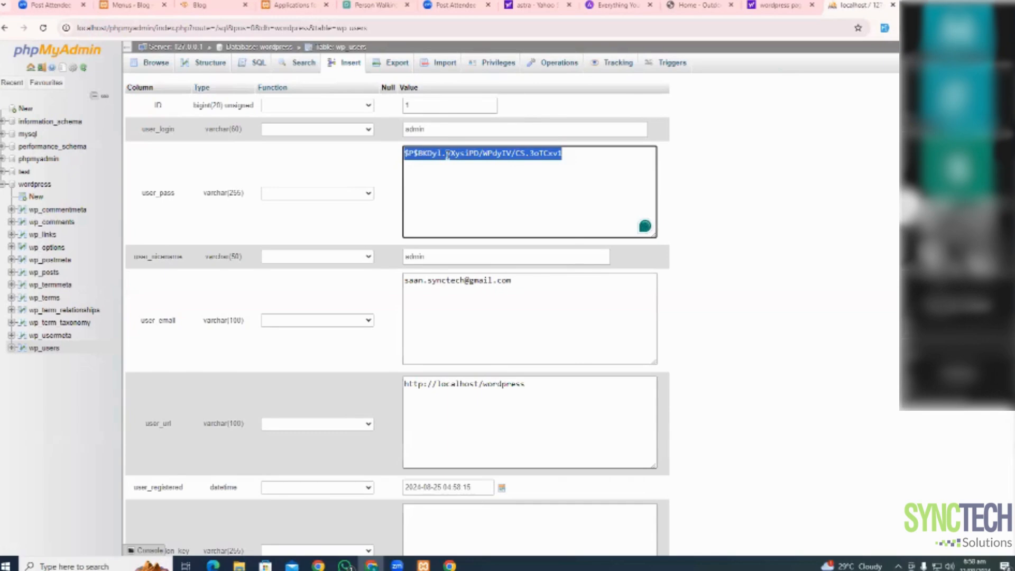
key(BackSpace)
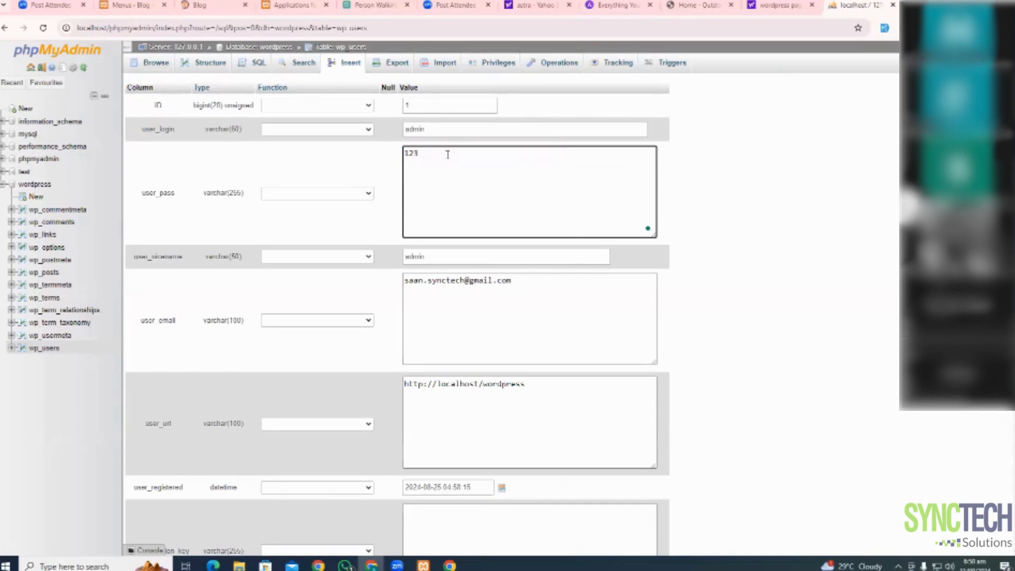
click(366, 194)
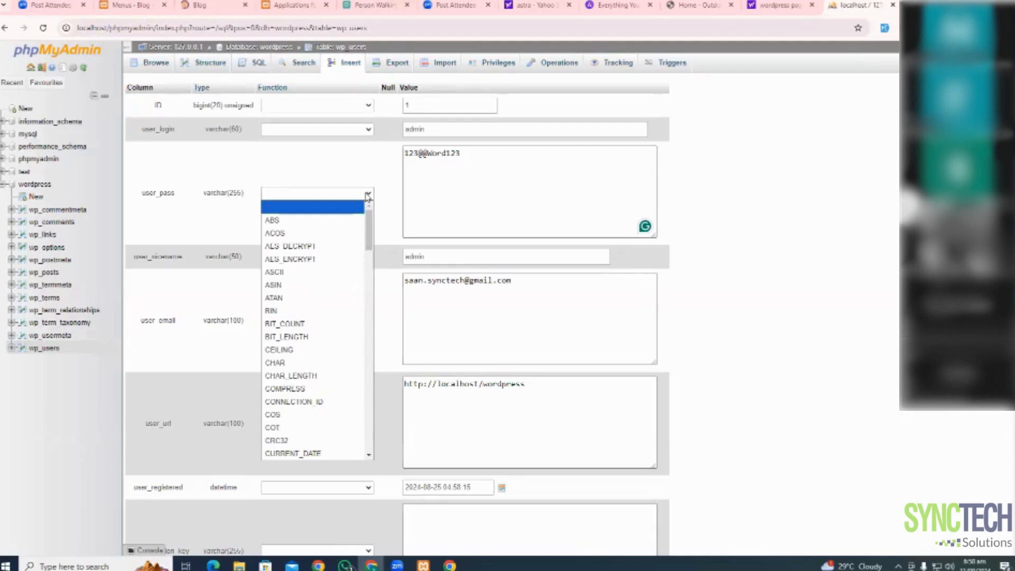
key(m)
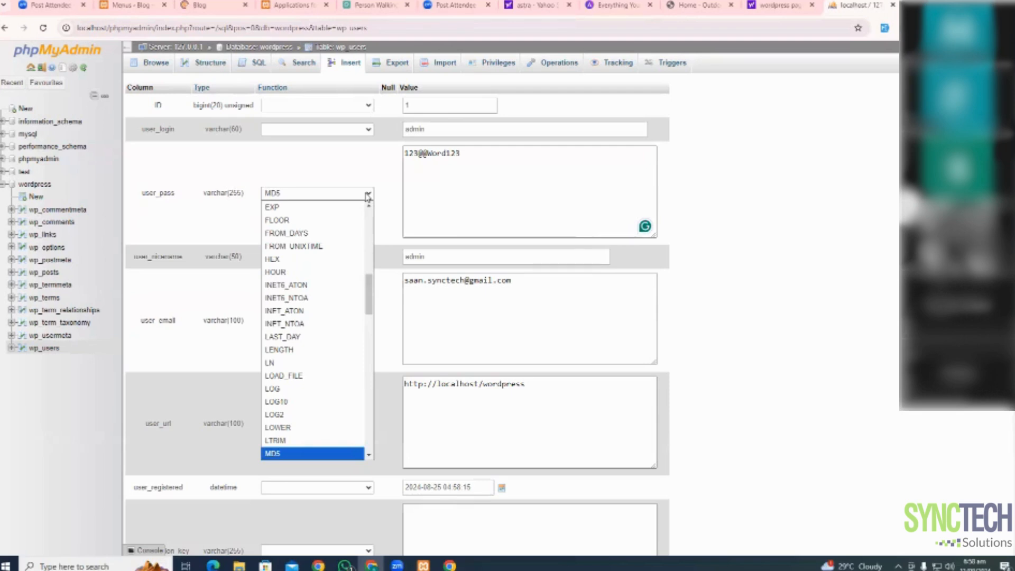
click(390, 208)
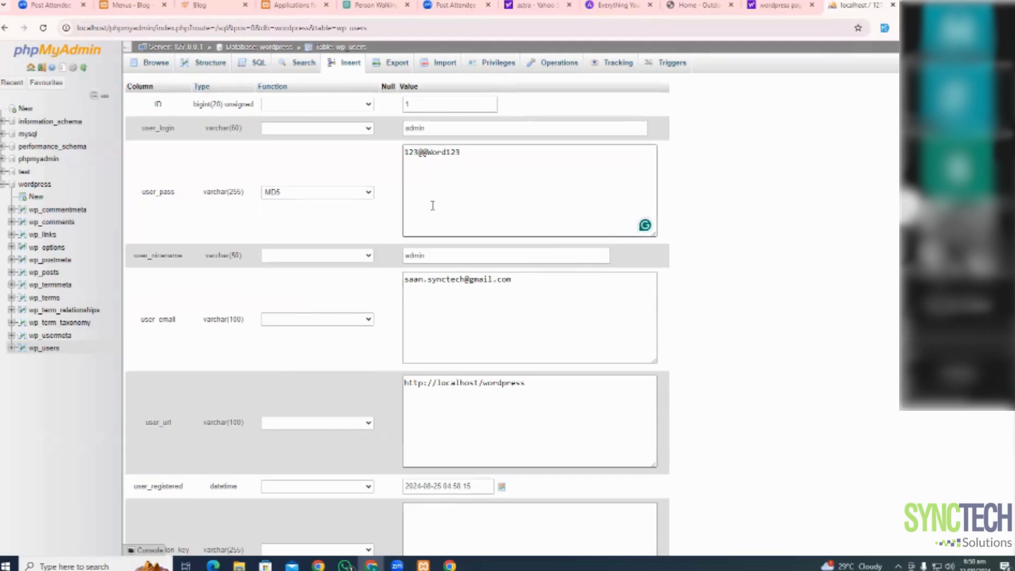
scroll(432, 206, down, 6)
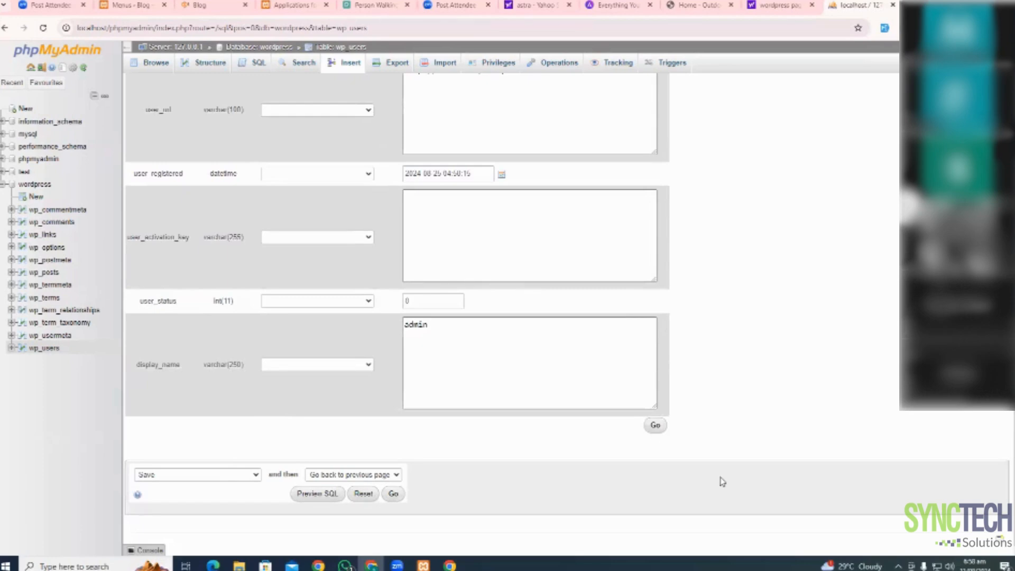
click(655, 430)
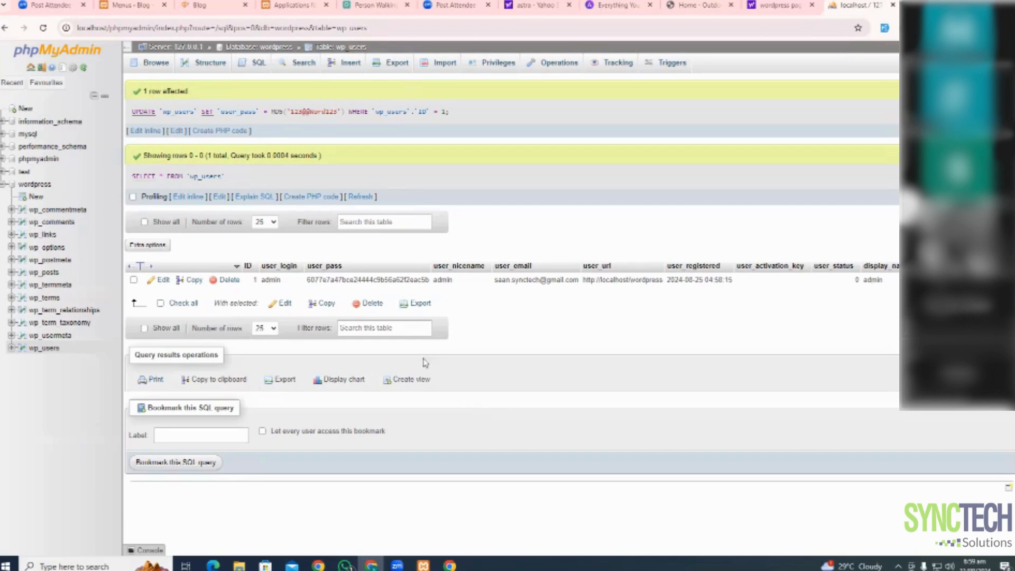
Stop the blank site tab's loading and return to the Menus page showing the login prompt
click(214, 5)
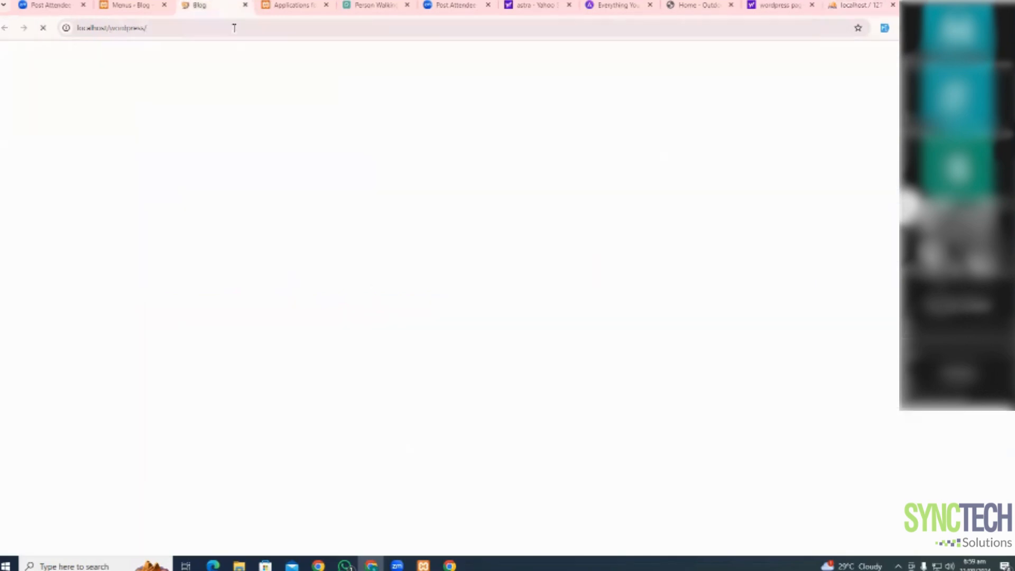
click(43, 29)
click(158, 8)
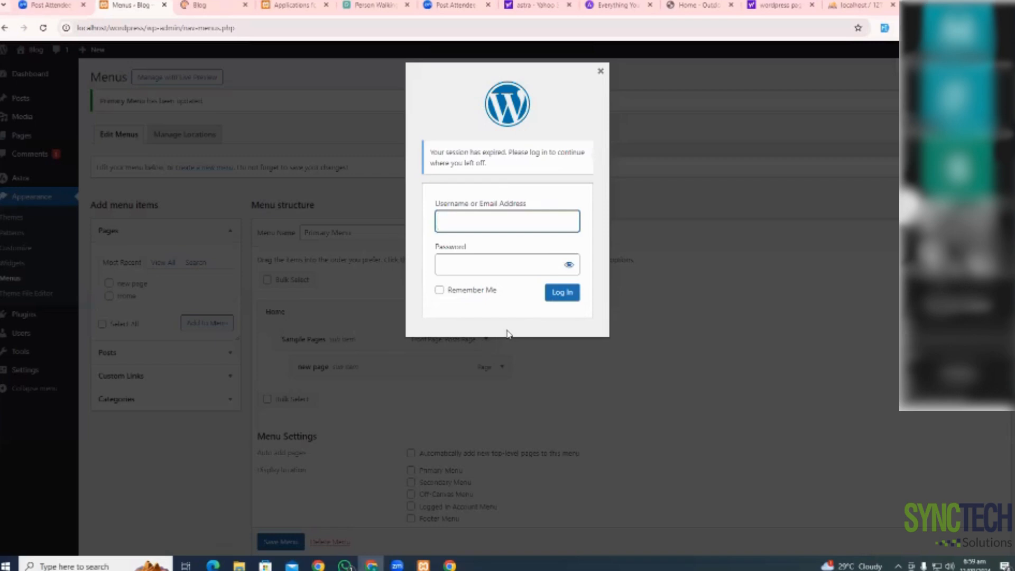
click(211, 7)
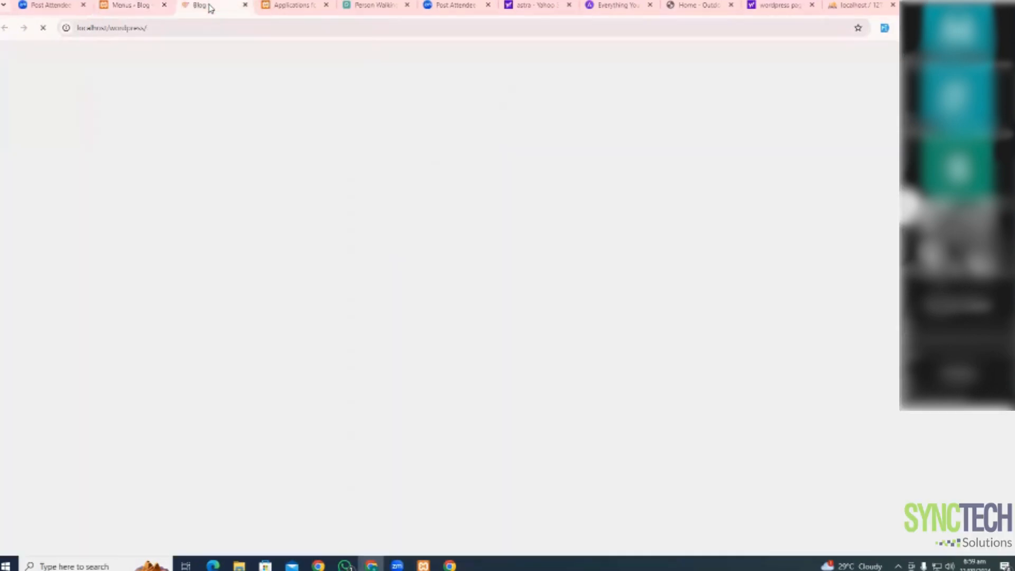
click(138, 5)
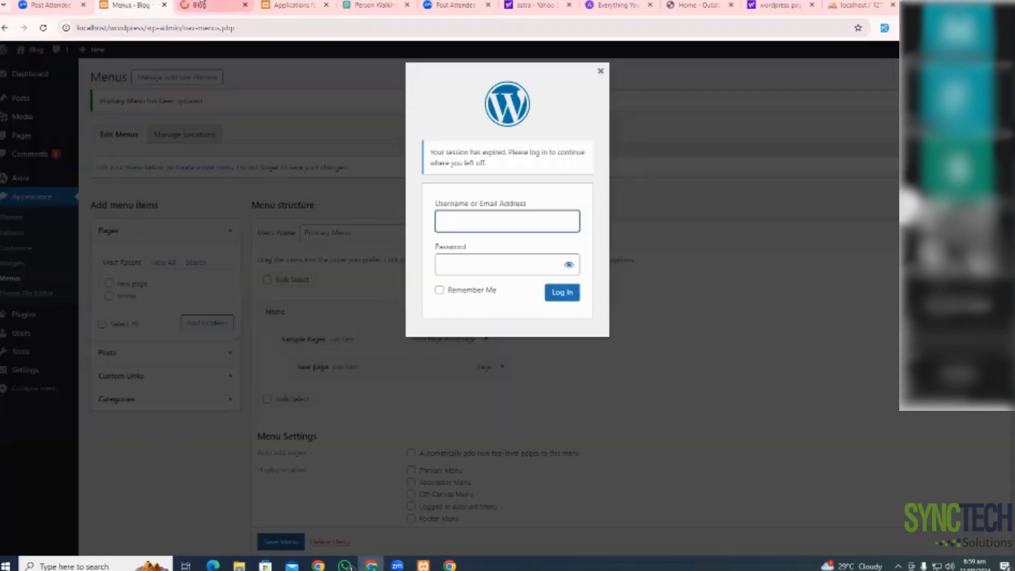
click(201, 4)
click(138, 6)
Log back in as admin with the new password in the session-expired prompt
click(457, 222)
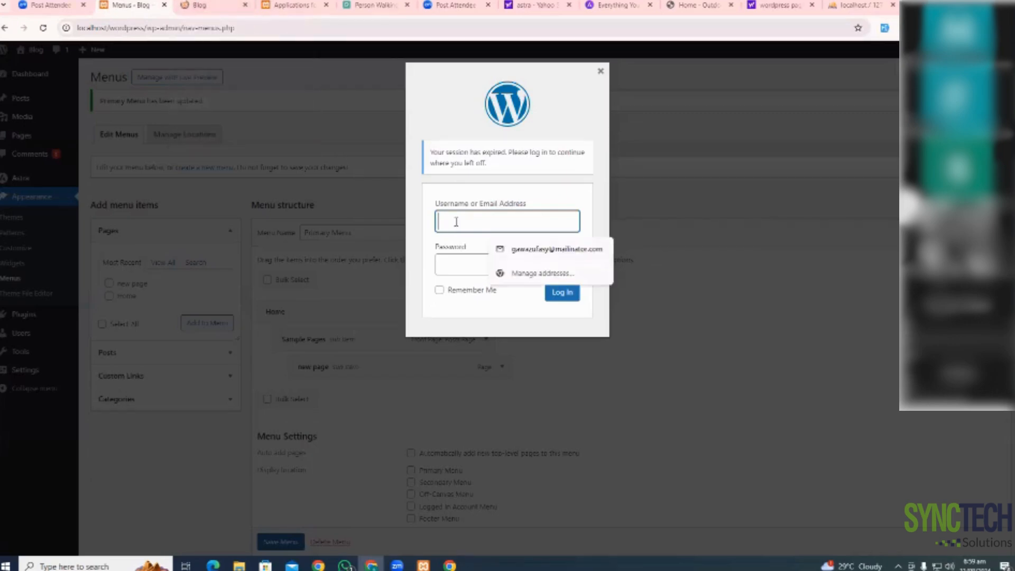
text(admin)
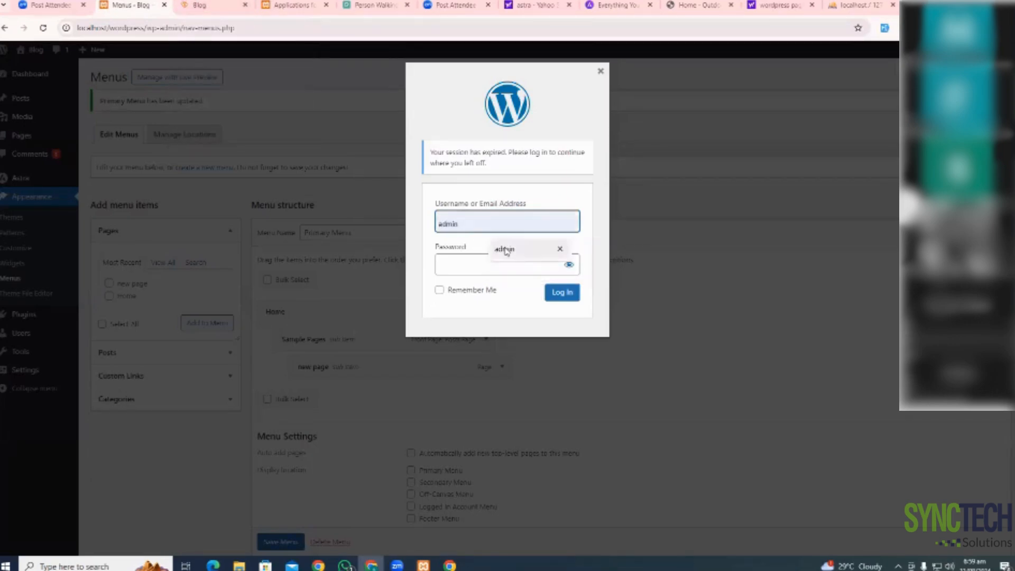
click(505, 250)
click(476, 268)
text(*******)
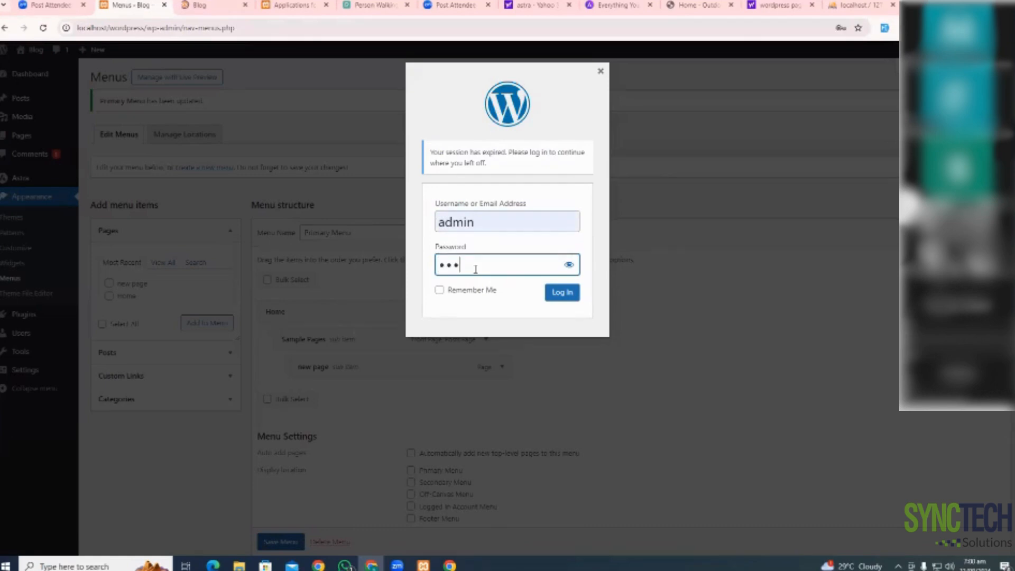
text(******)
click(564, 295)
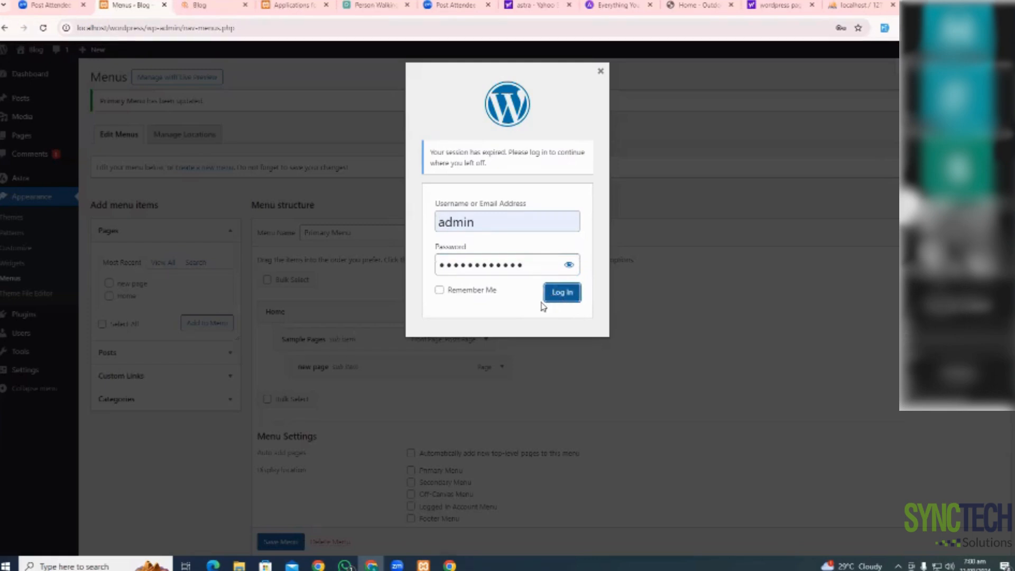